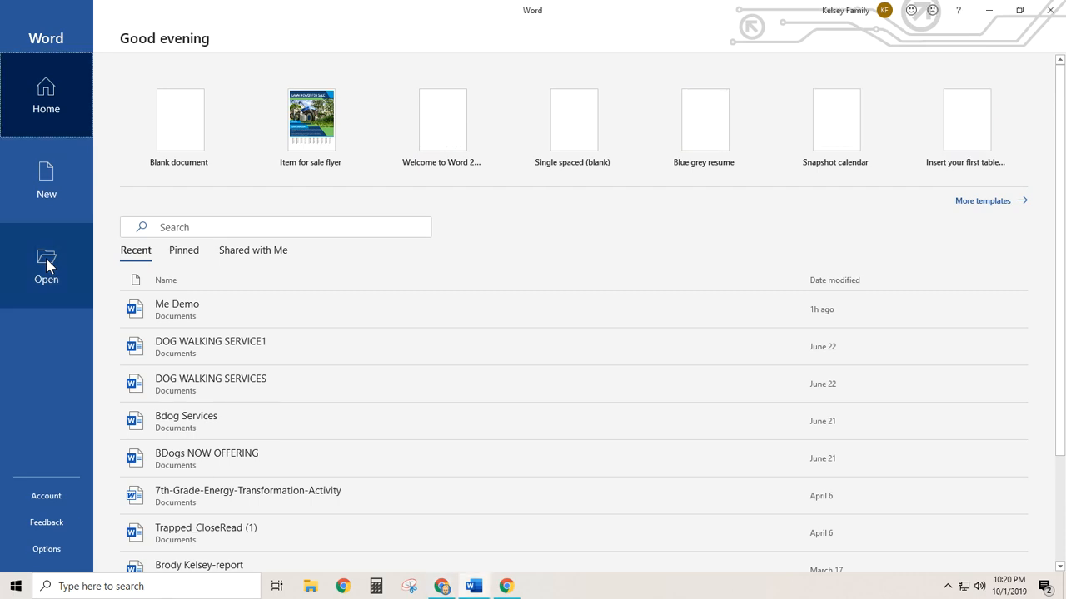
left_click(47, 265)
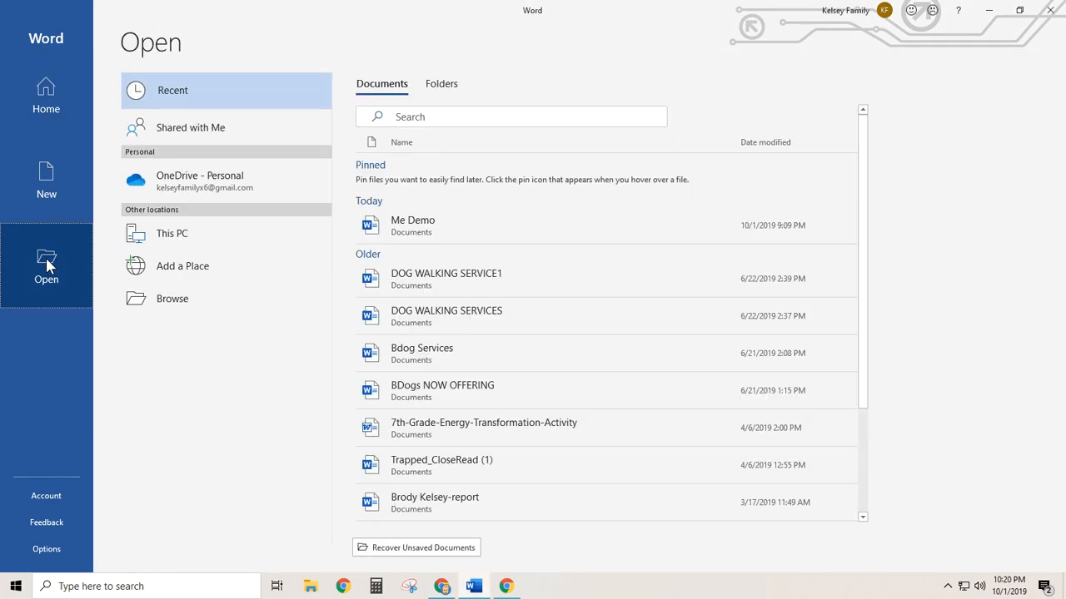
left_click(181, 243)
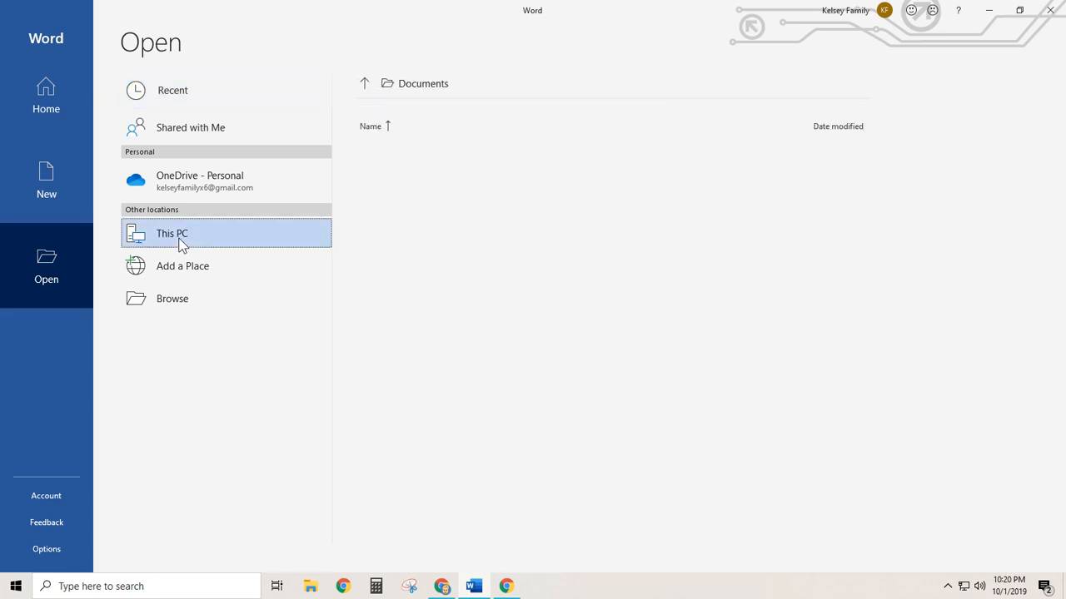
left_click(181, 243)
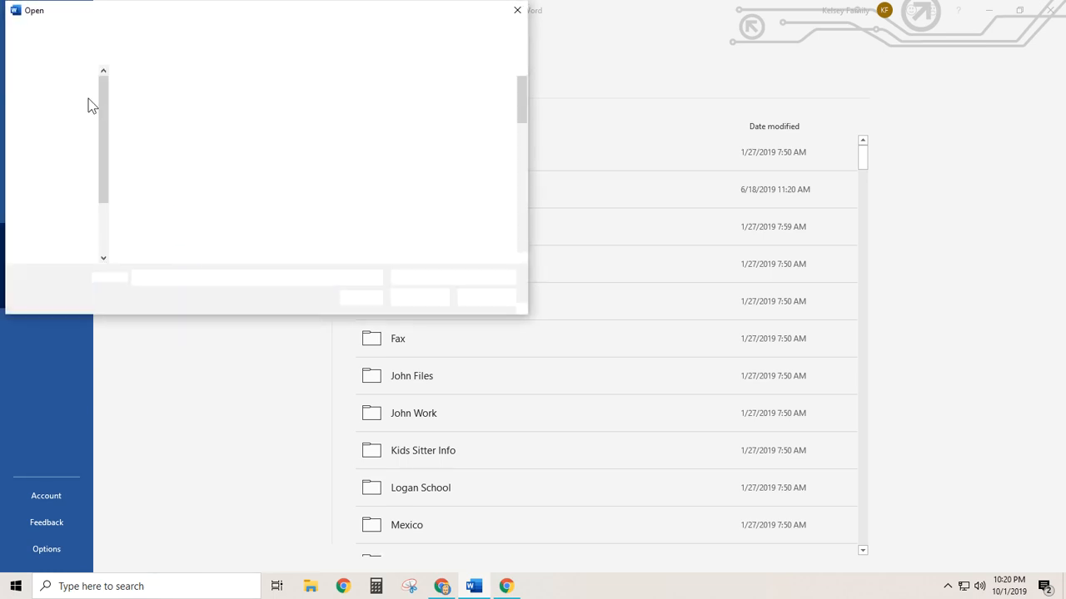
left_click_drag(99, 142, 99, 102)
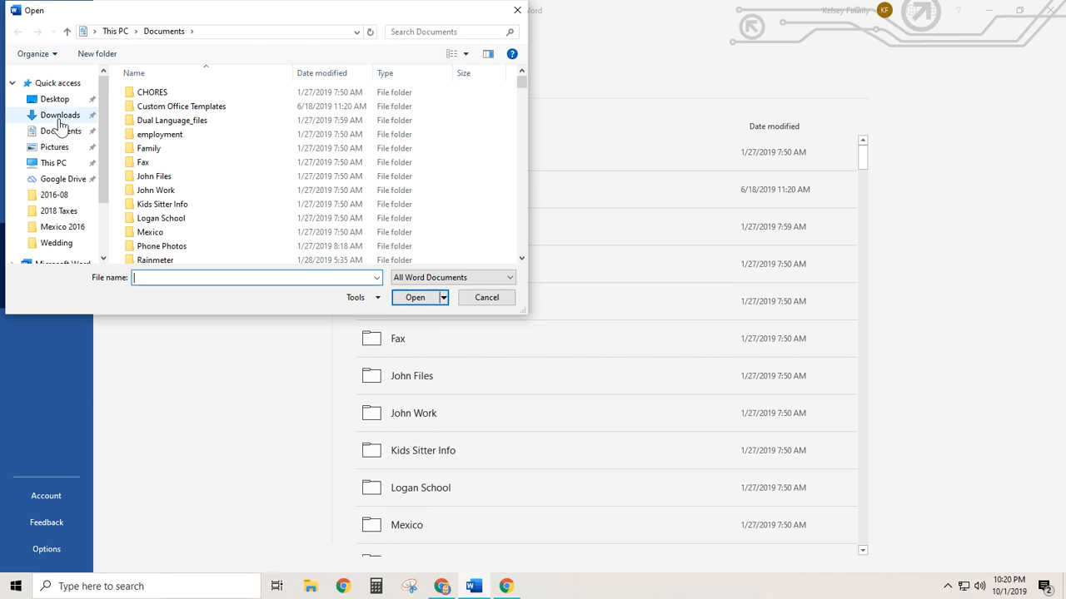
left_click(492, 300)
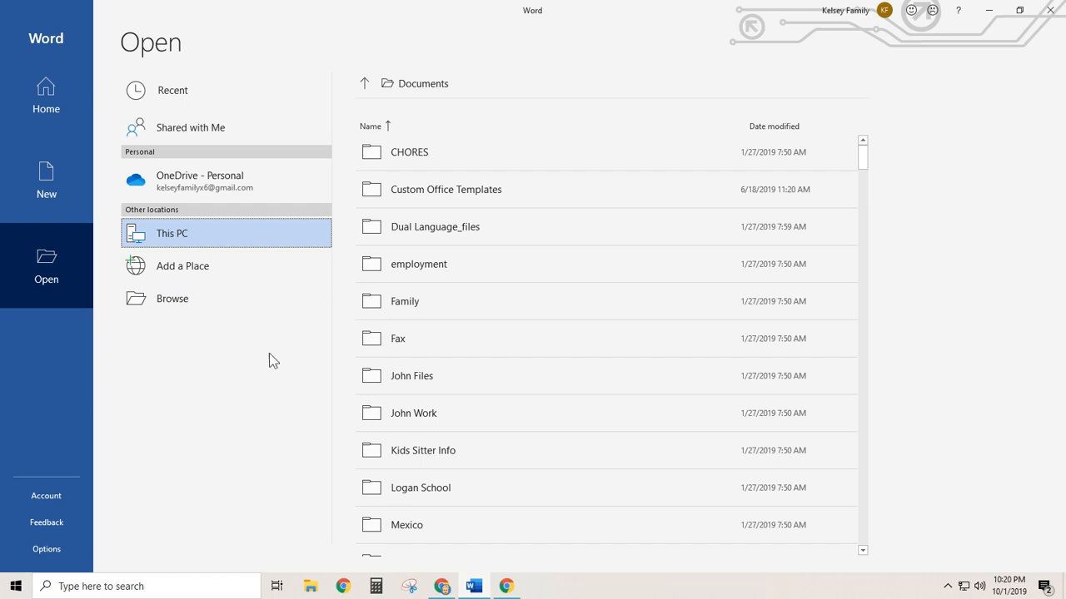
- Open the Me Demo document from the recent files
left_click(38, 100)
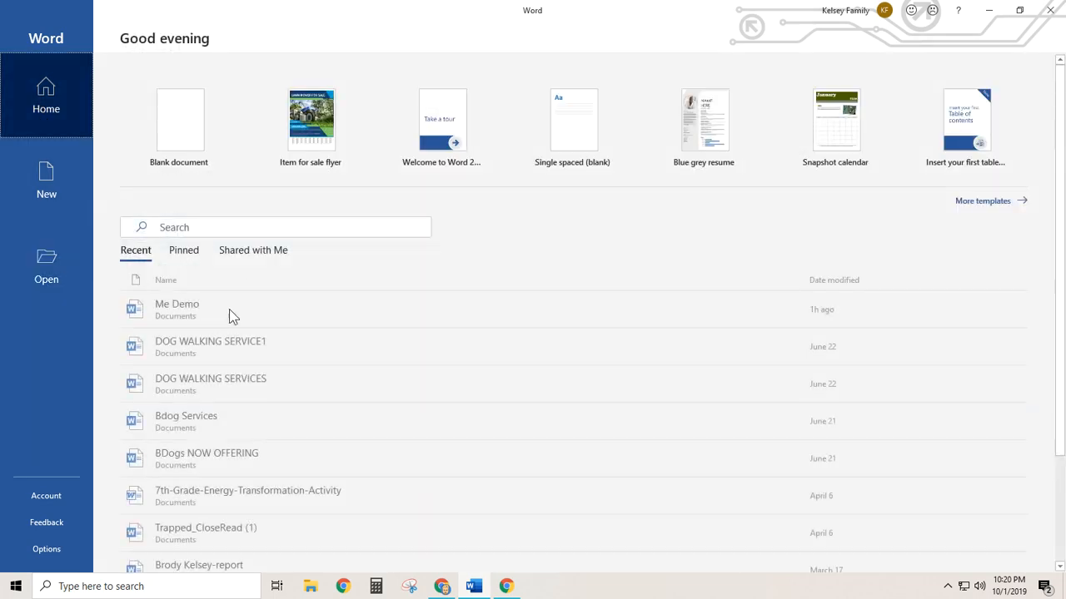
left_click(196, 321)
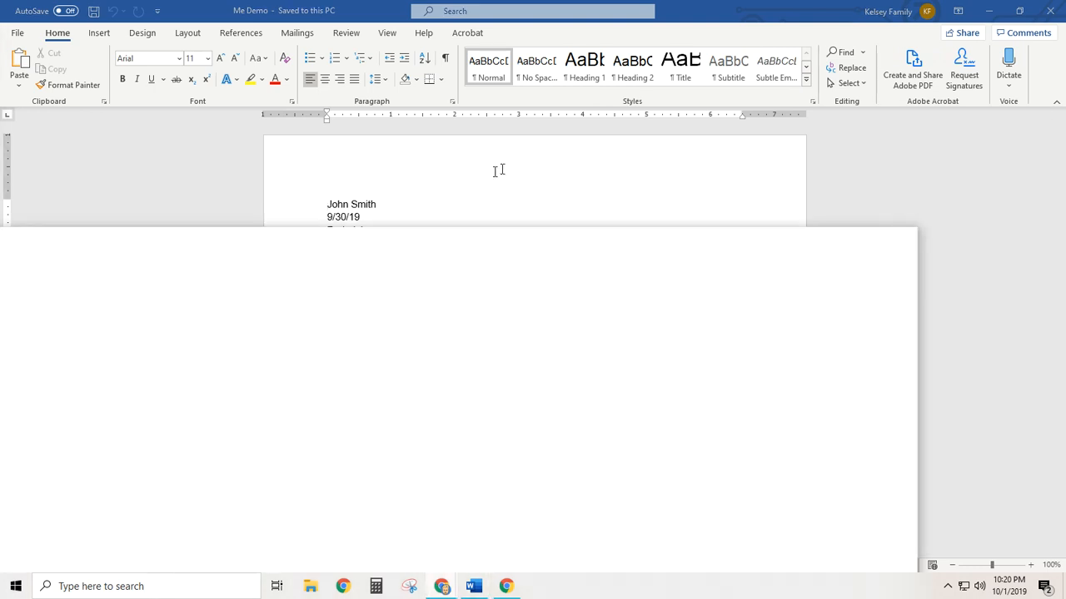
- Review the save-as instruction and the formatting table in the Google Docs assignment, and return to the Word document
left_click_drag(500, 172, 549, 2)
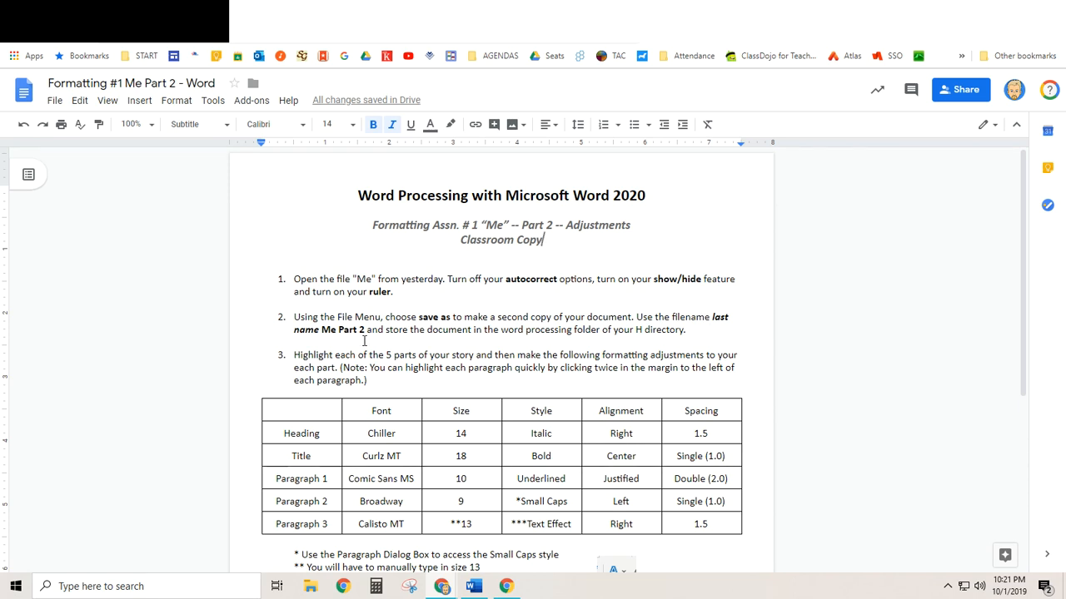
left_click_drag(336, 317, 365, 331)
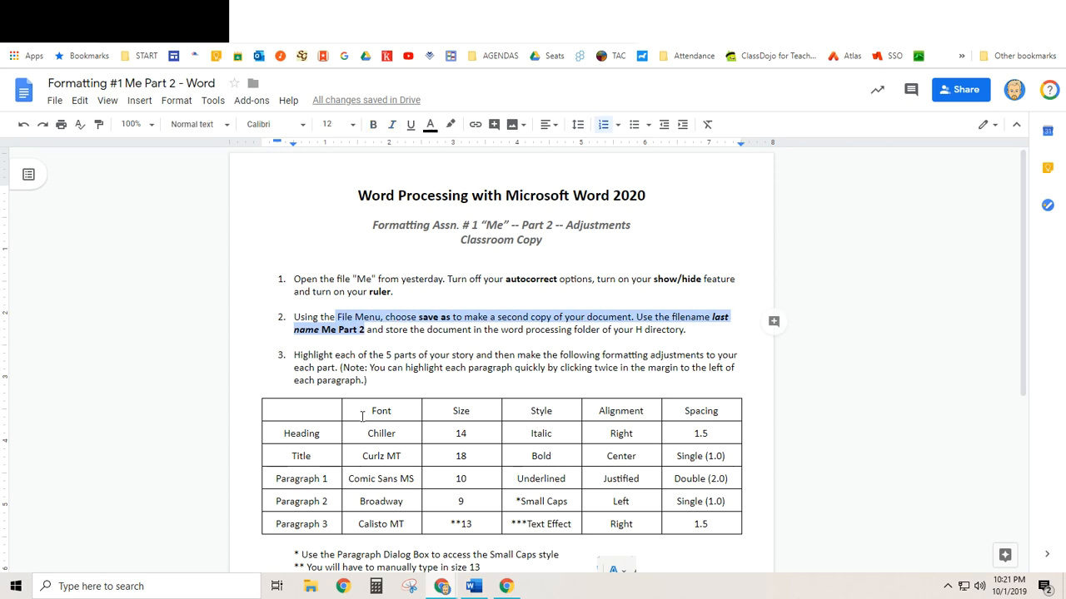
scroll(493, 407, "down", 3)
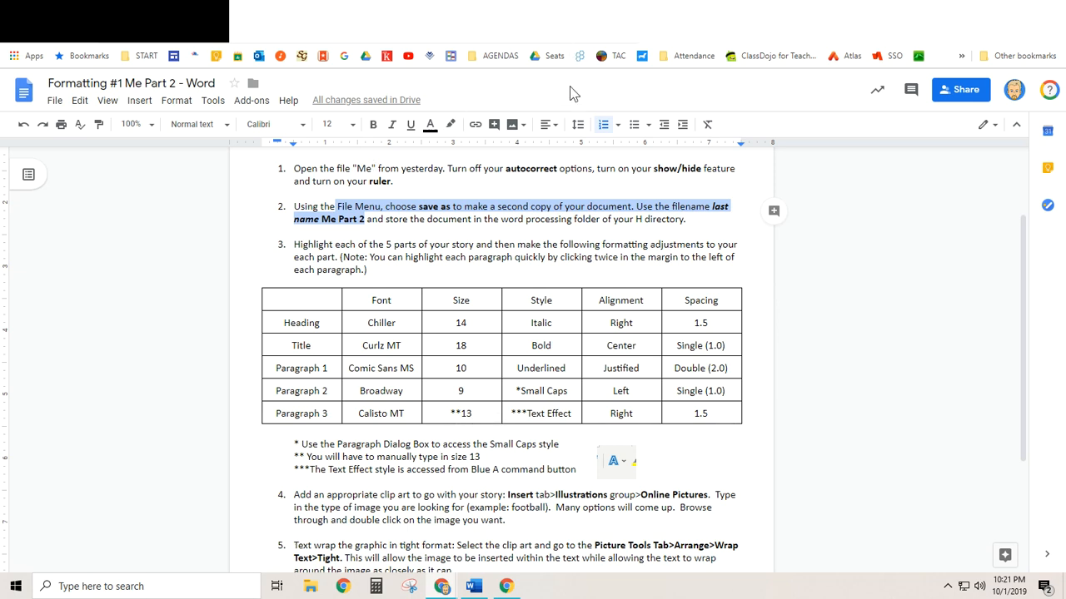
left_click(503, 92)
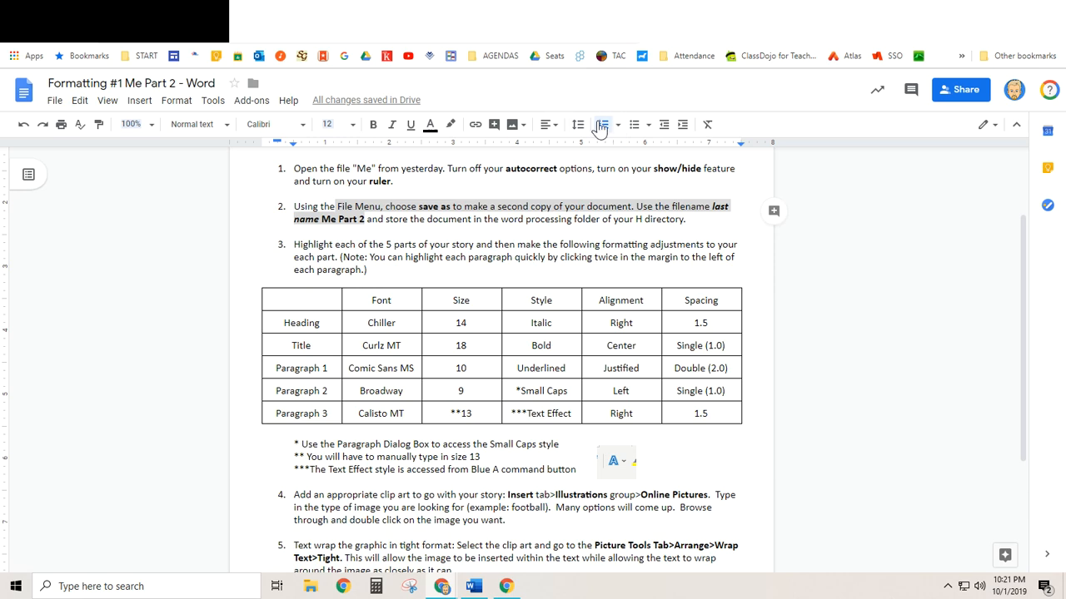
key("F11")
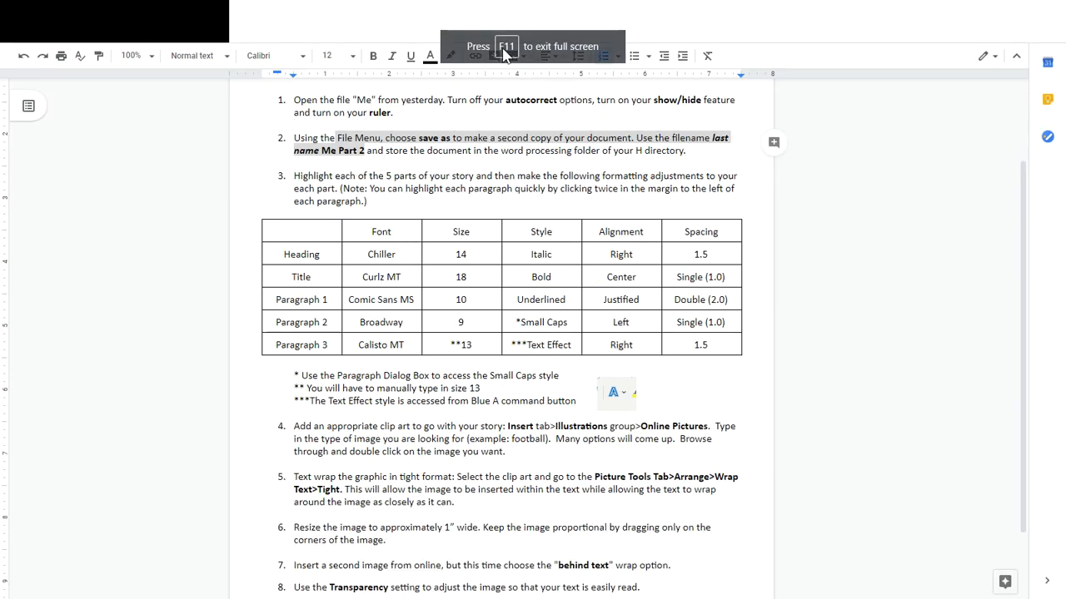
key("F11")
key("alt+Tab")
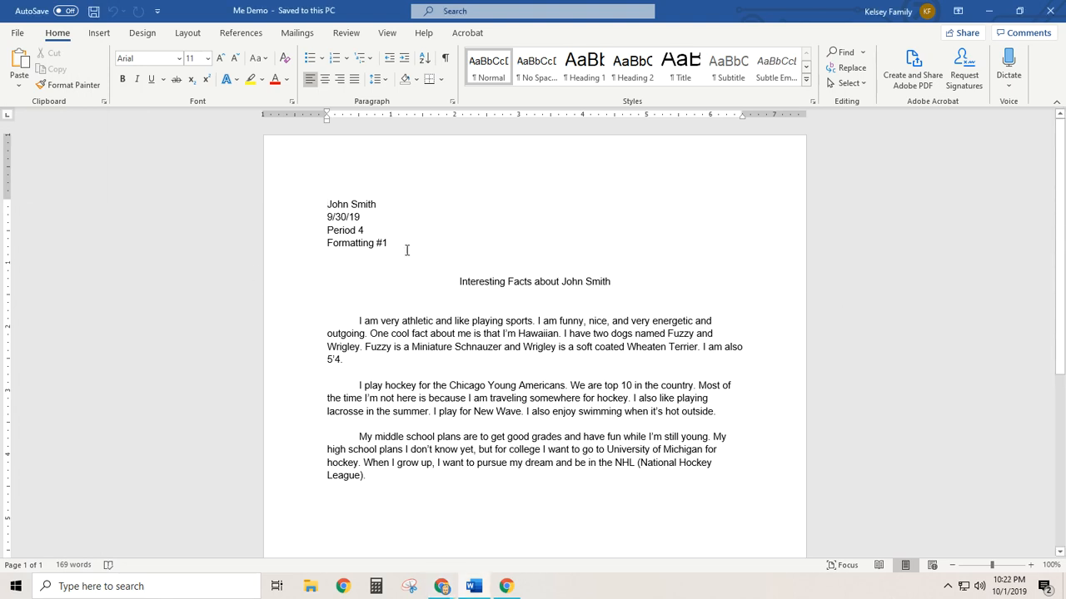
- Change the font of the four-line heading at the start of the document to Chiller
left_click_drag(395, 244, 299, 205)
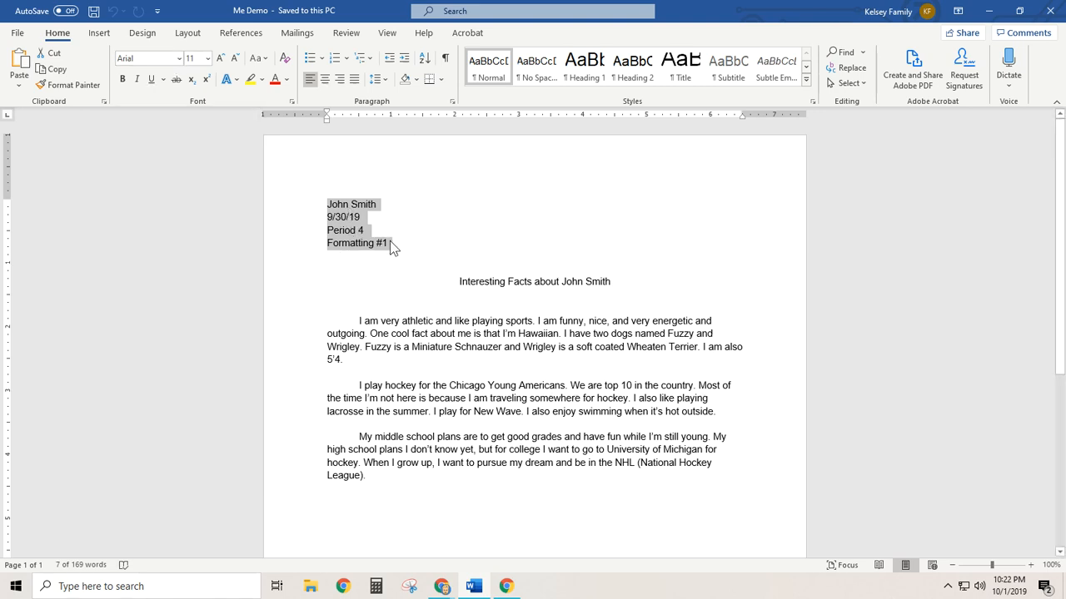
left_click_drag(391, 241, 329, 203)
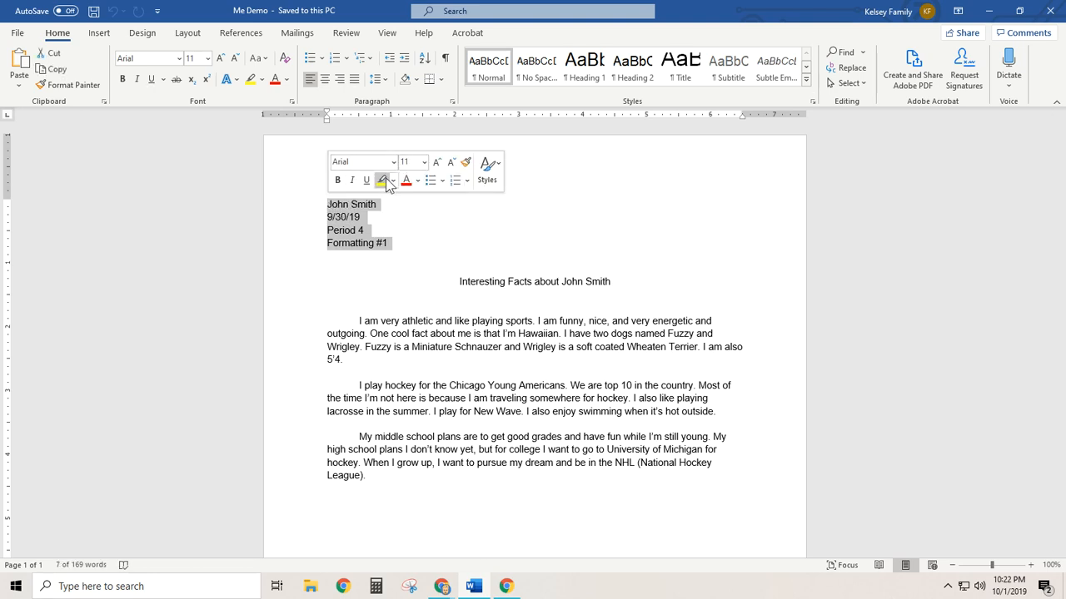
left_click(164, 58)
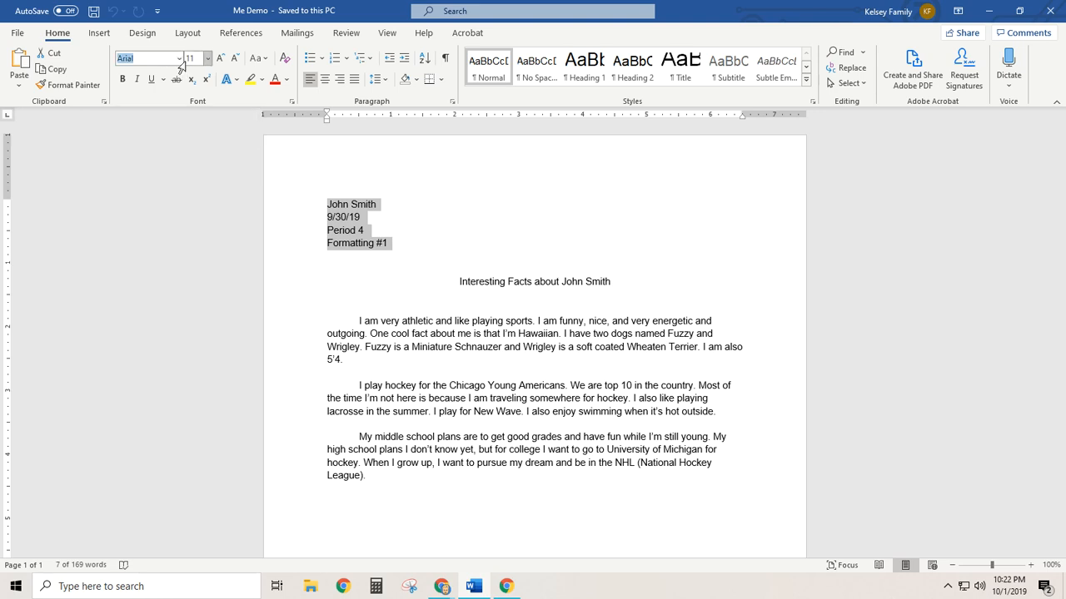
left_click(179, 58)
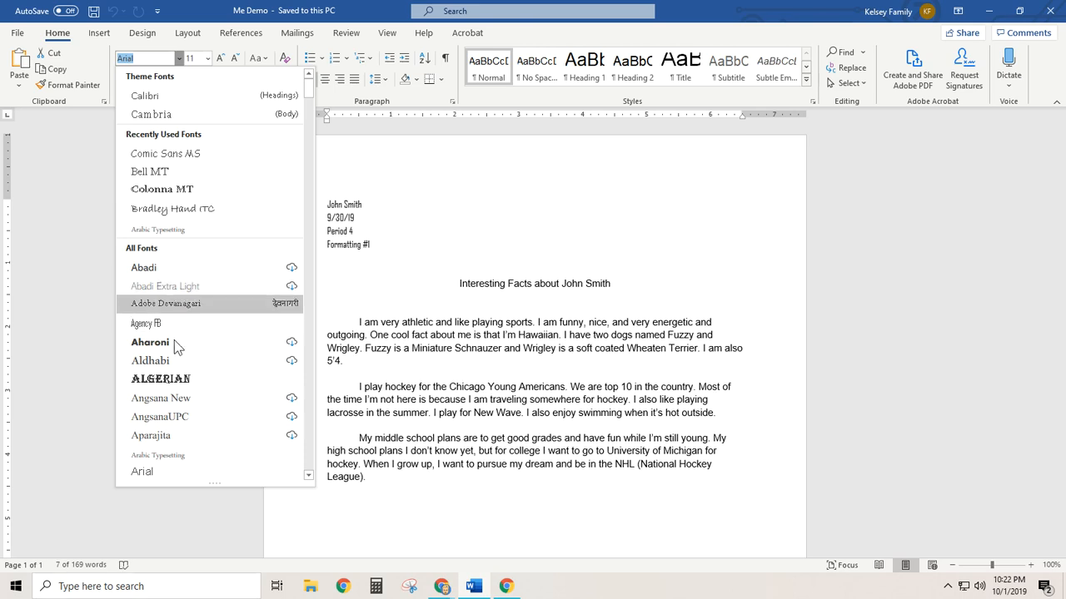
type("ch")
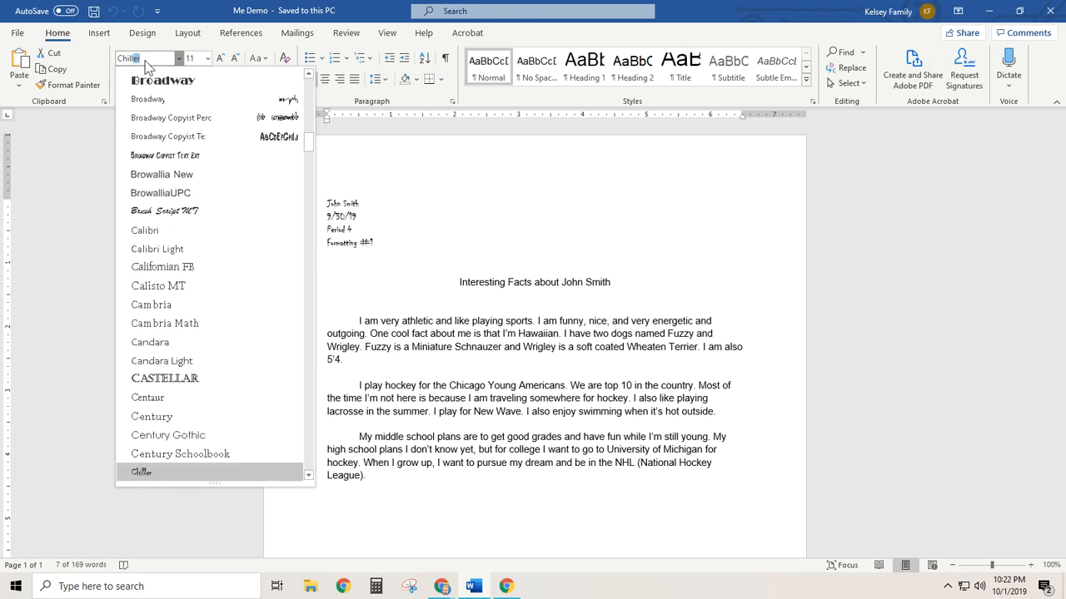
left_click(144, 474)
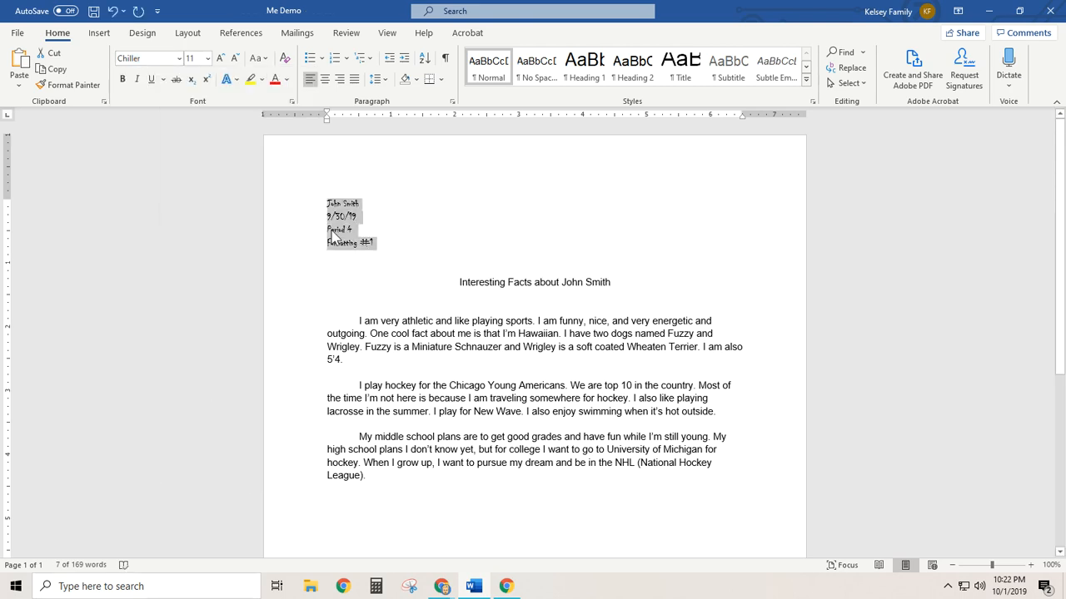
- Set the four-line heading to font size 14 and italic
left_click(206, 59)
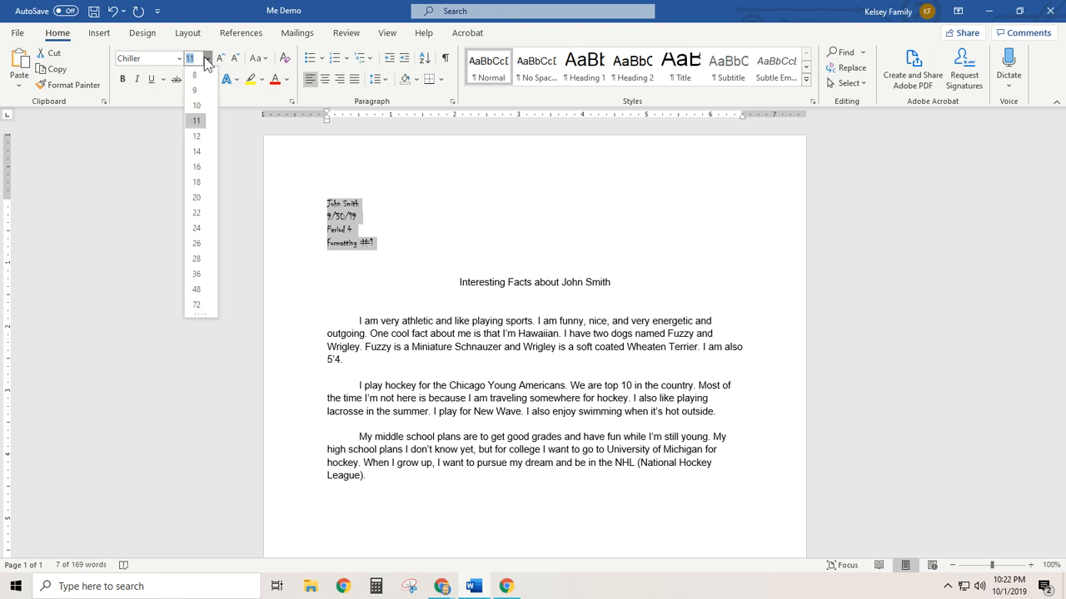
left_click(200, 151)
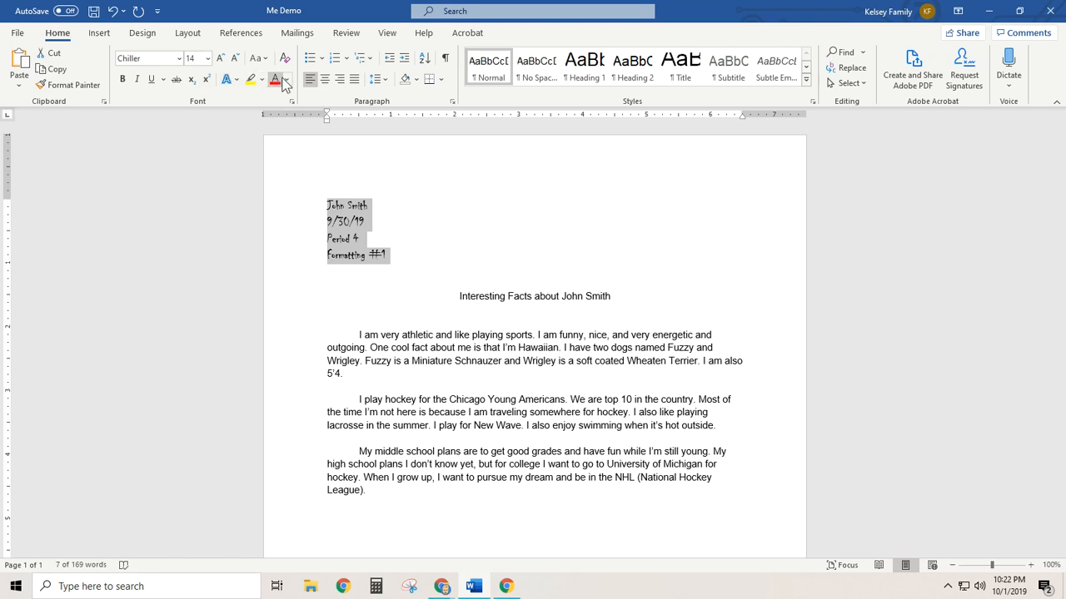
left_click(136, 81)
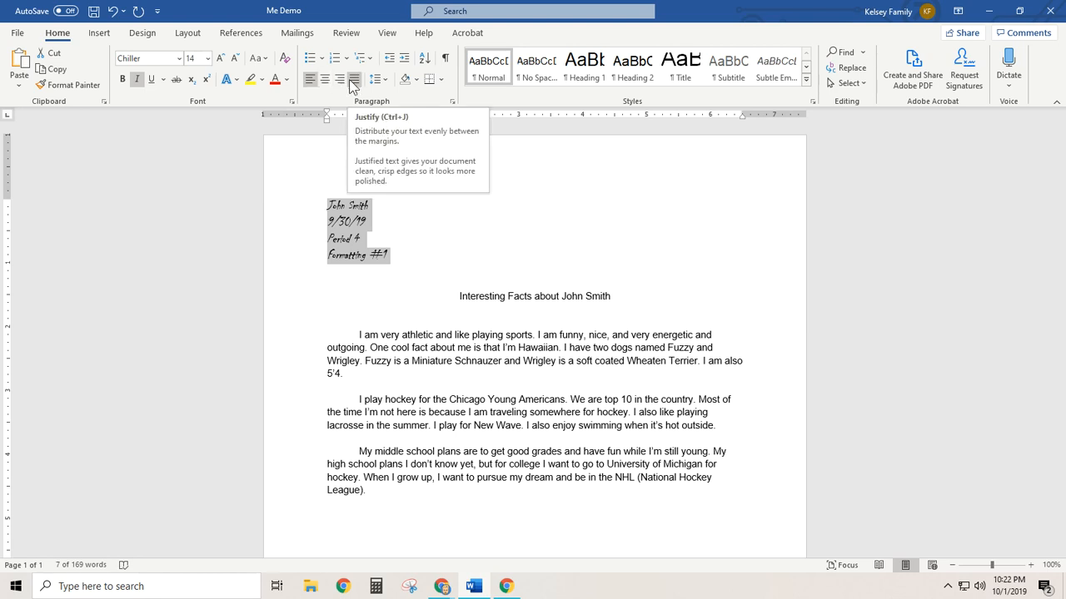
- Right-align the four-line heading and set its line spacing to 1.5
left_click(340, 81)
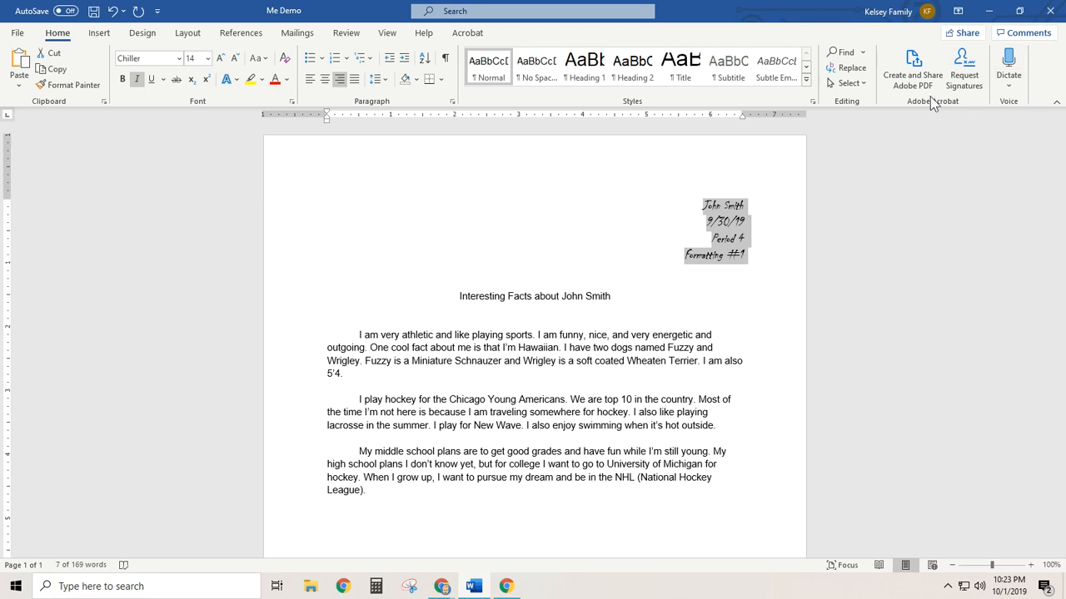
left_click(385, 79)
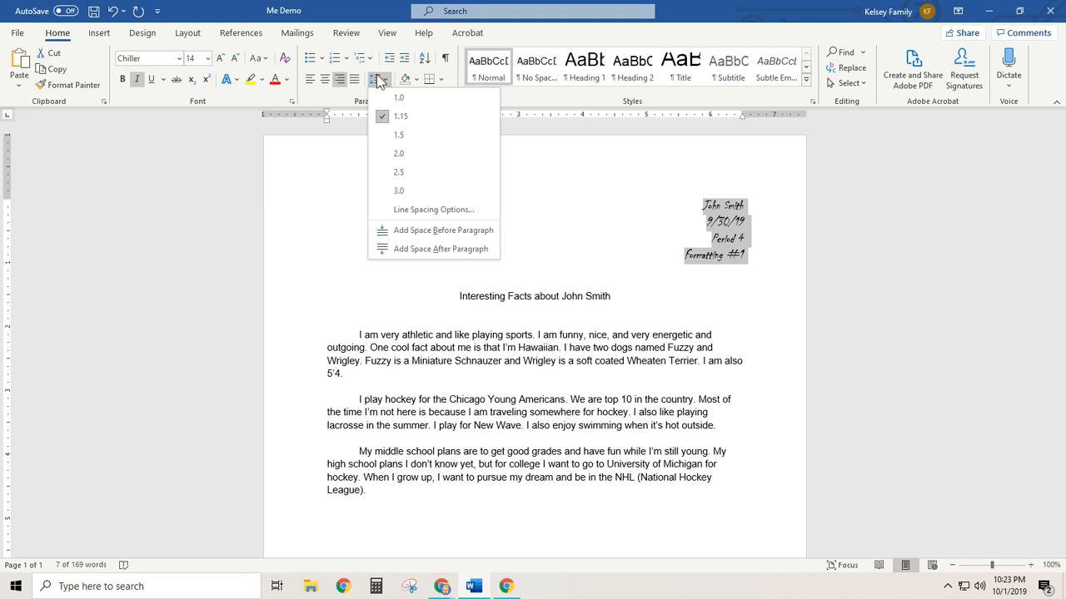
left_click(400, 135)
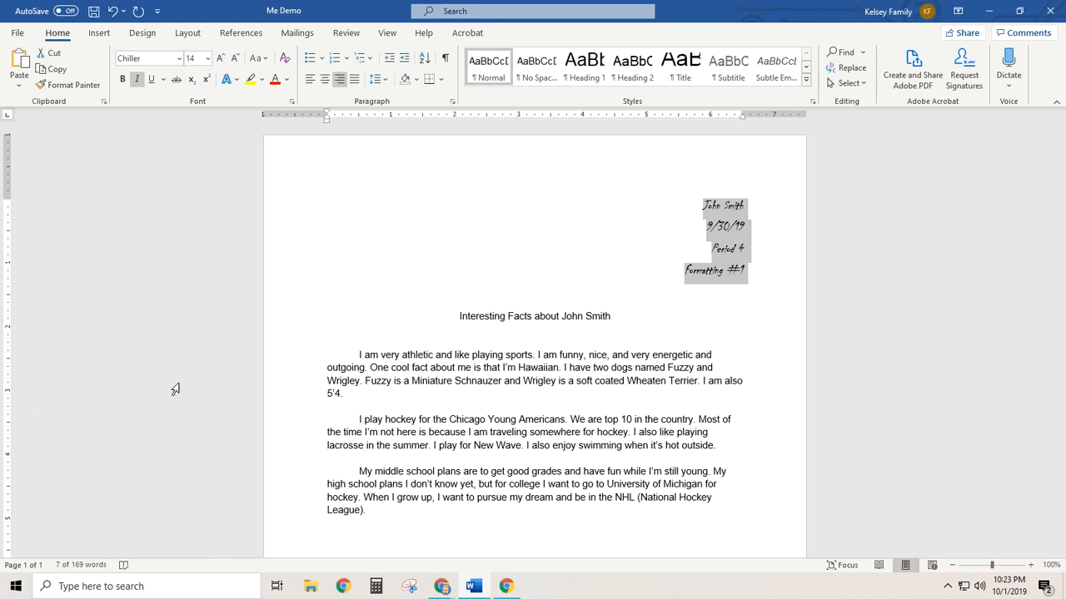
- Select the whole title line that begins with "Interesting Facts"
double_click(542, 318)
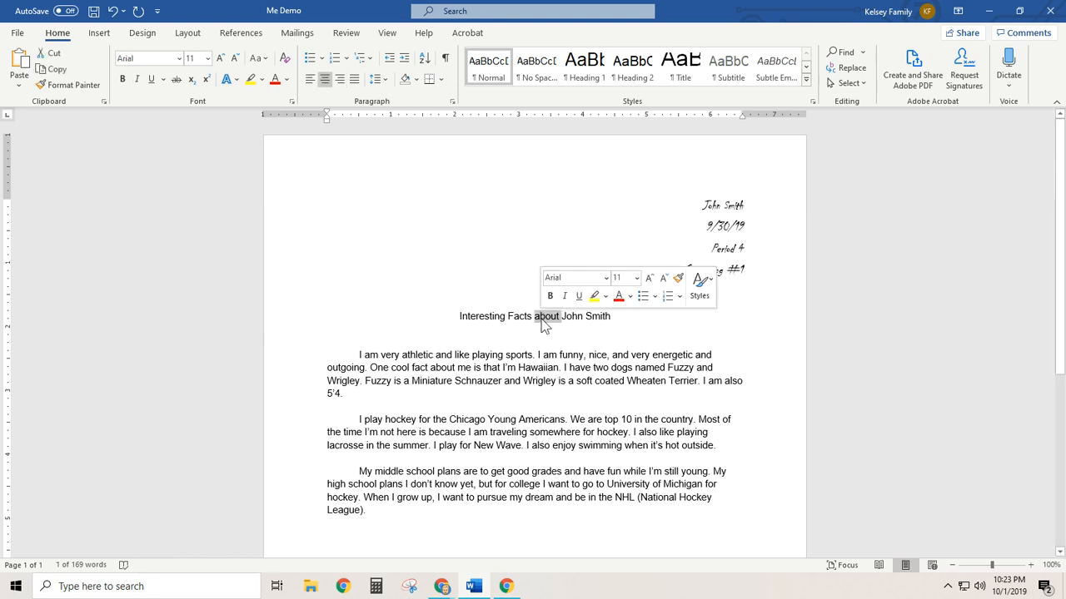
triple_click(544, 317)
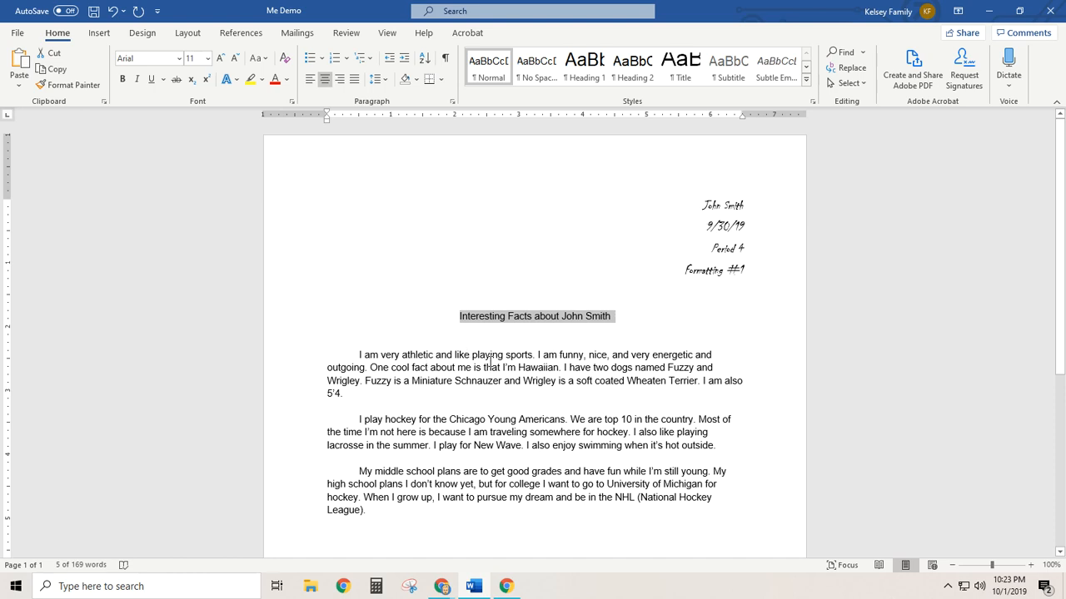
triple_click(492, 363)
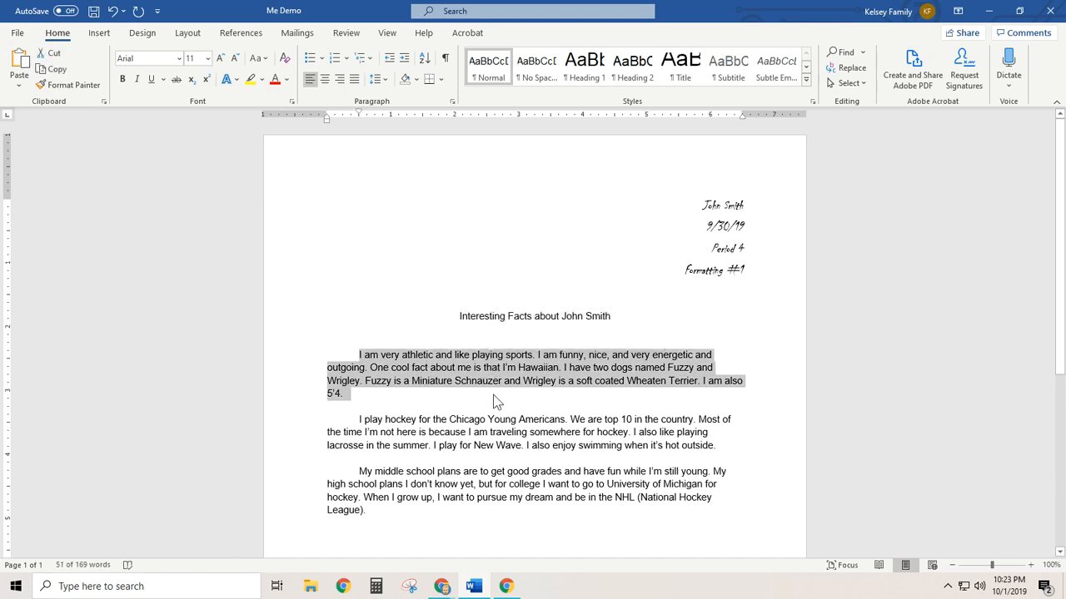
triple_click(524, 318)
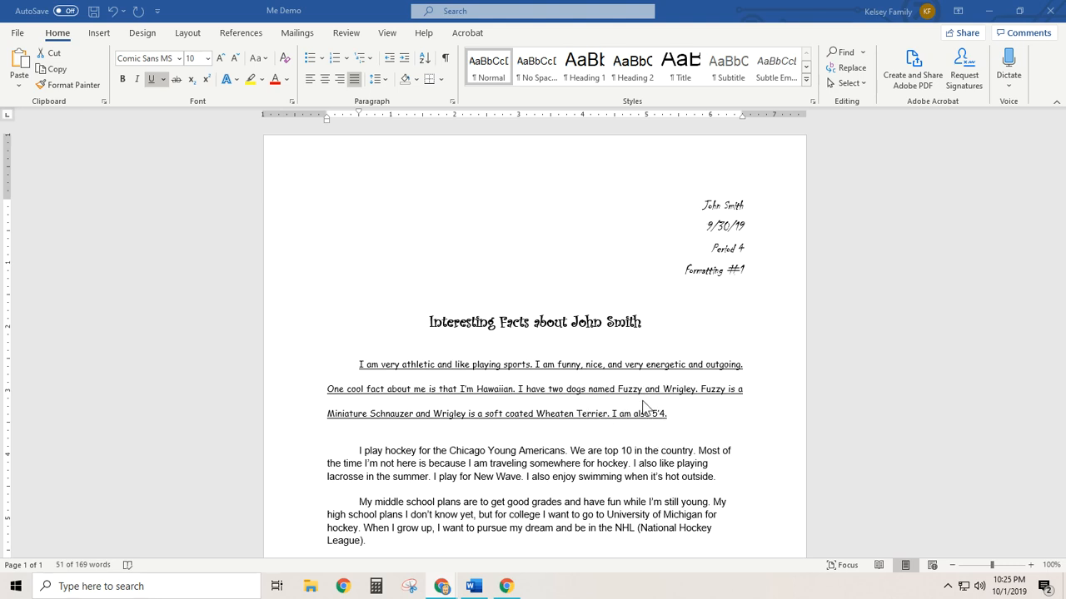
- Change the font of the second body paragraph, about playing hockey, to Broadway
scroll(554, 360, "down", 1)
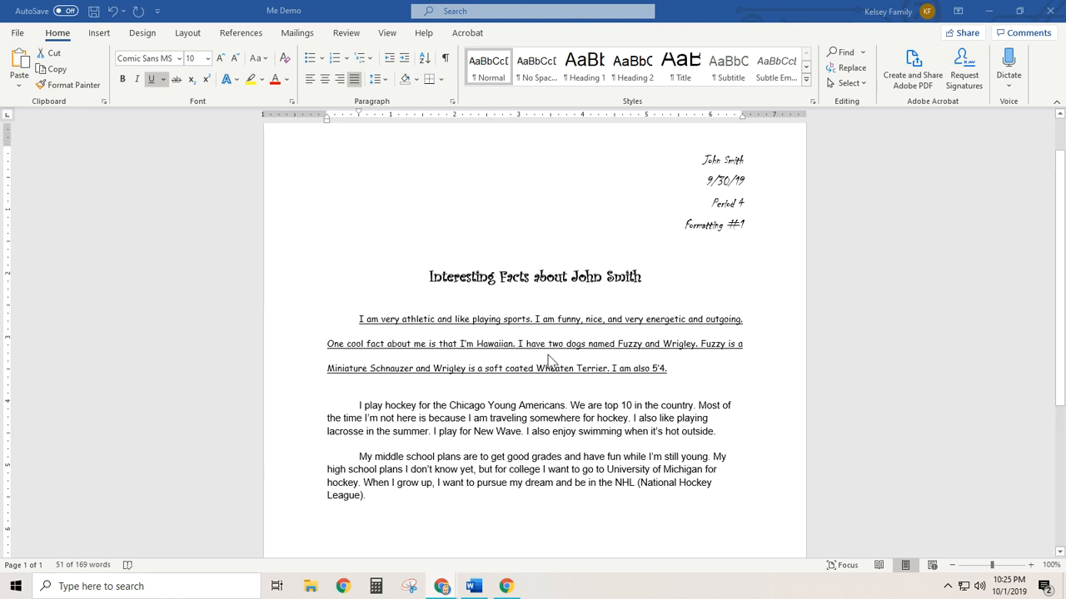
double_click(494, 410)
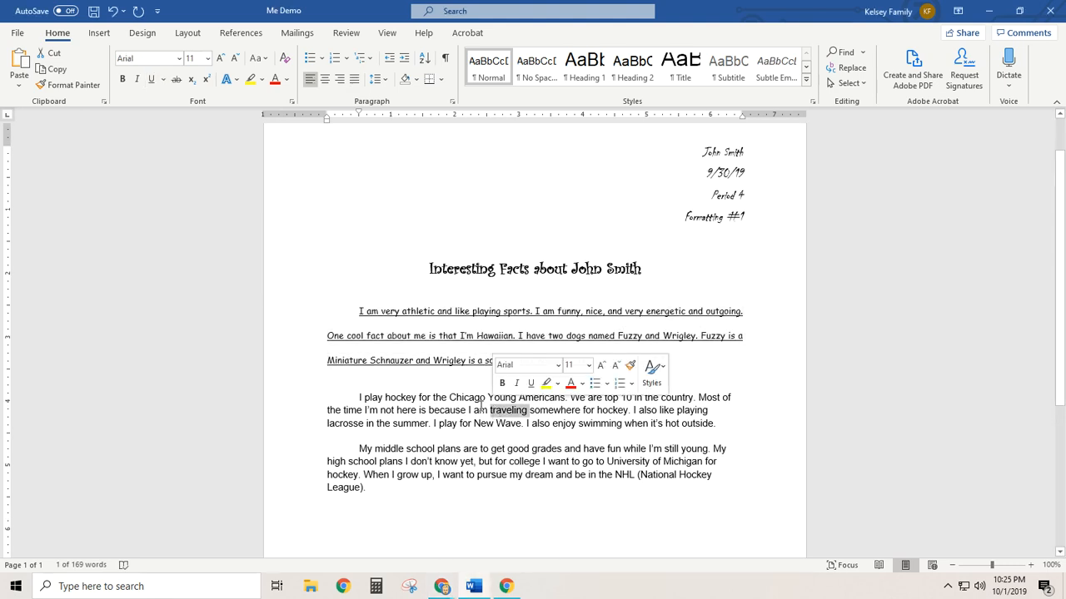
triple_click(481, 405)
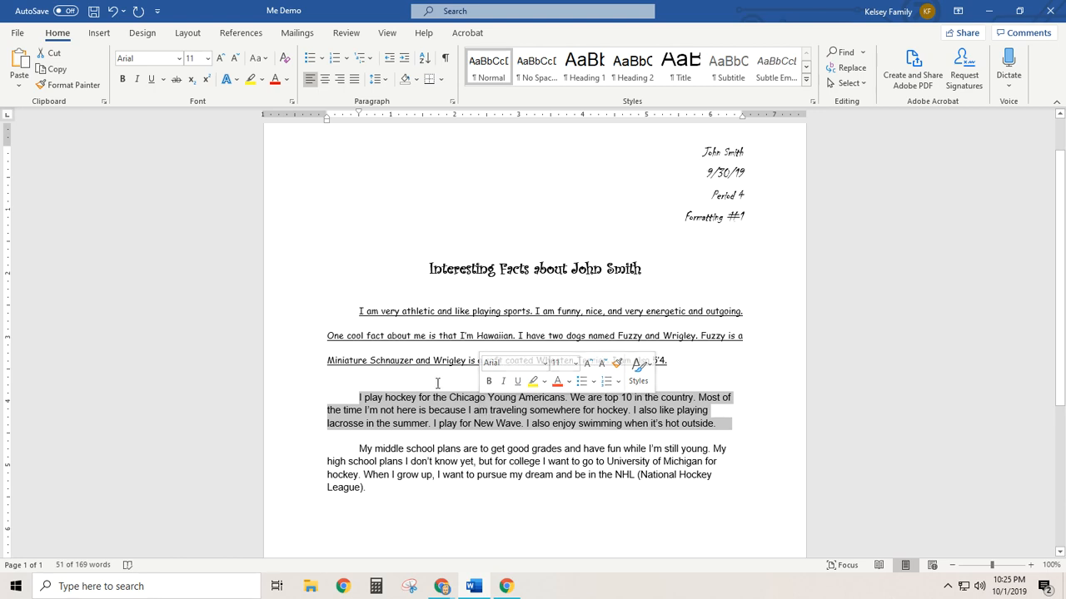
left_click(160, 60)
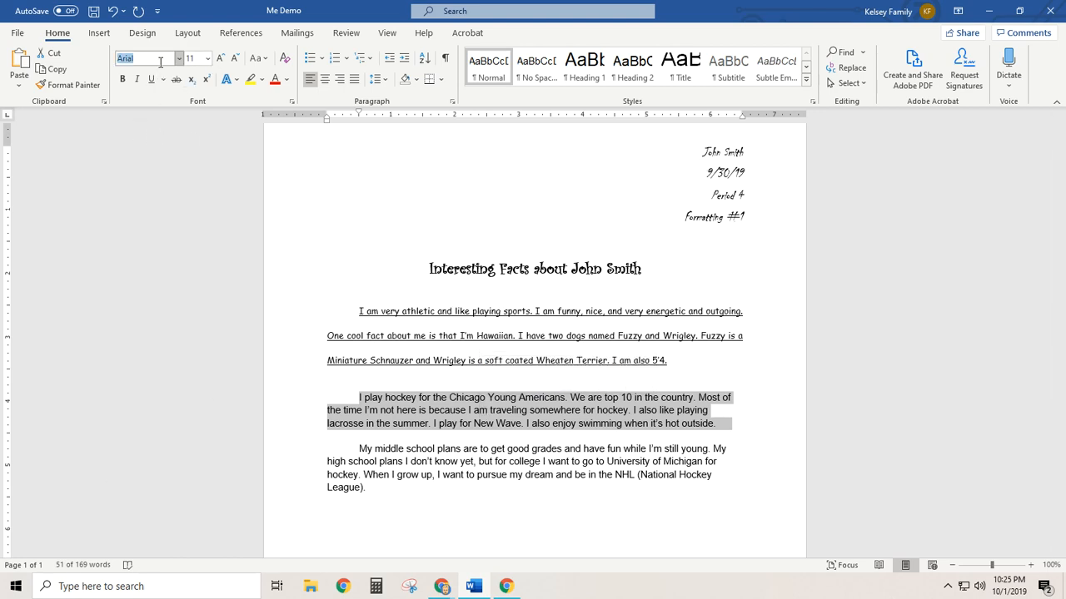
type("Broadway")
key("Return")
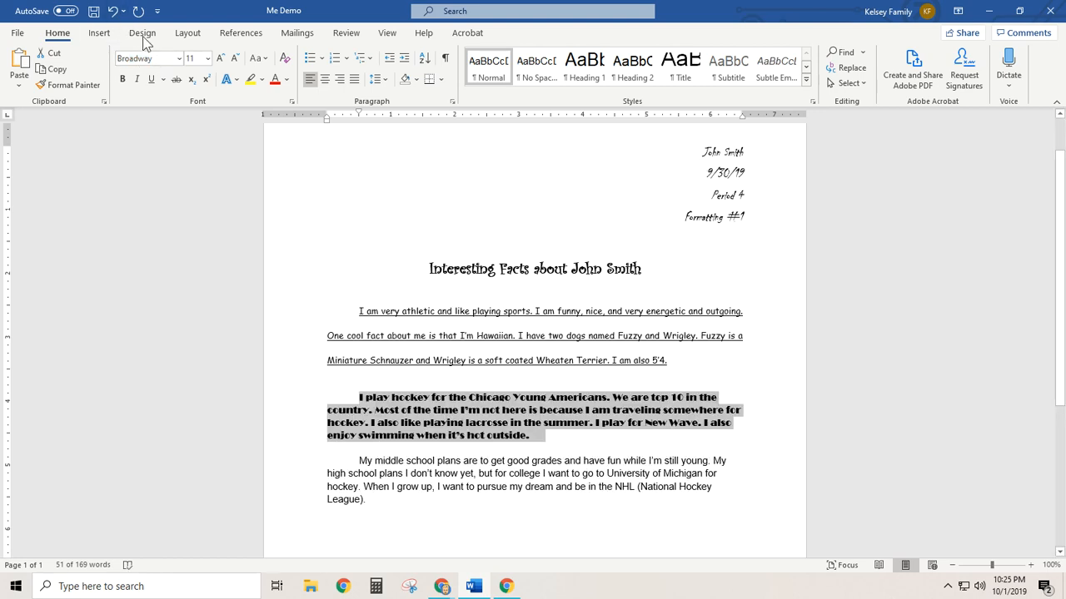
- Set the second body paragraph, about playing hockey, to font size 9 and apply the small caps effect
left_click(207, 58)
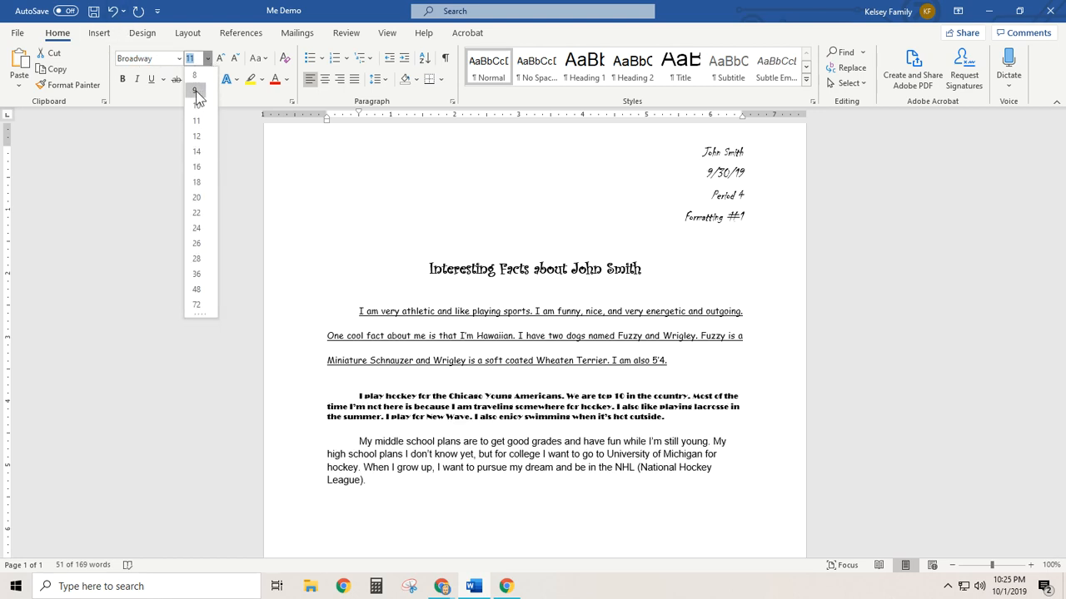
left_click(195, 90)
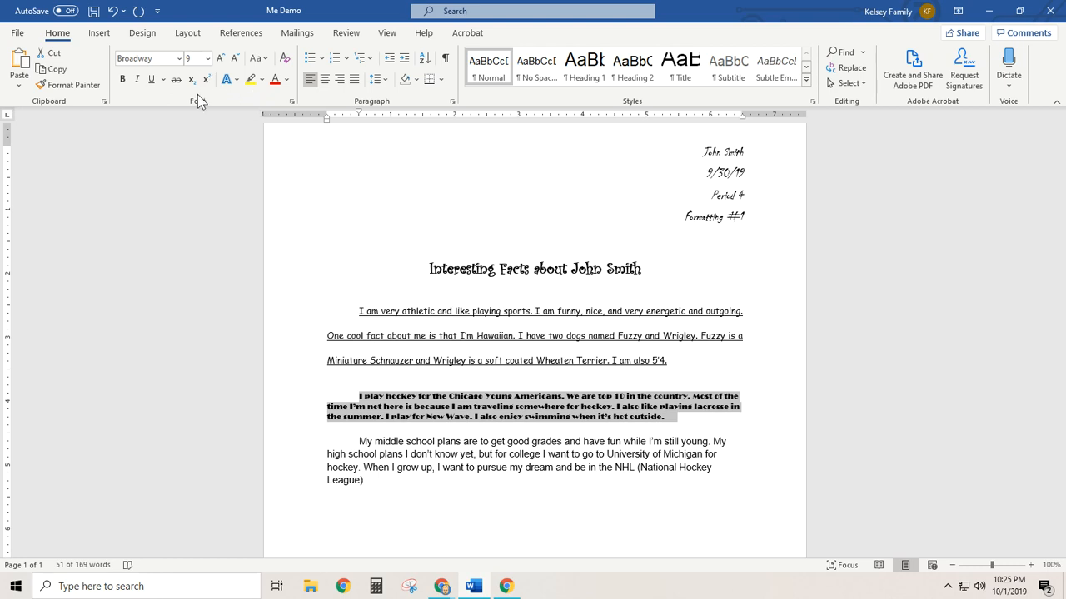
left_click(291, 102)
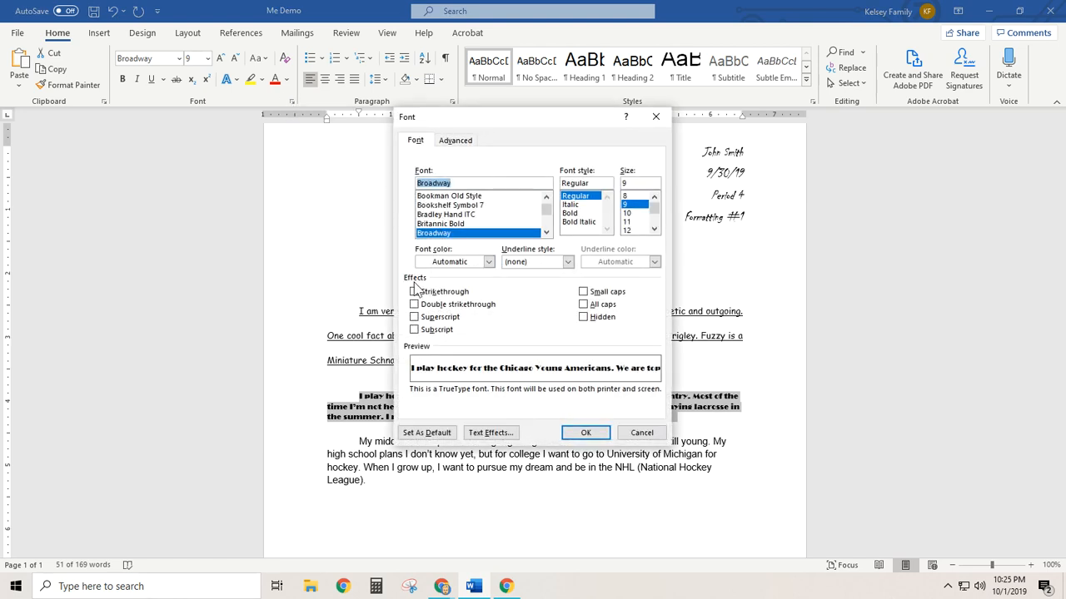
left_click(584, 292)
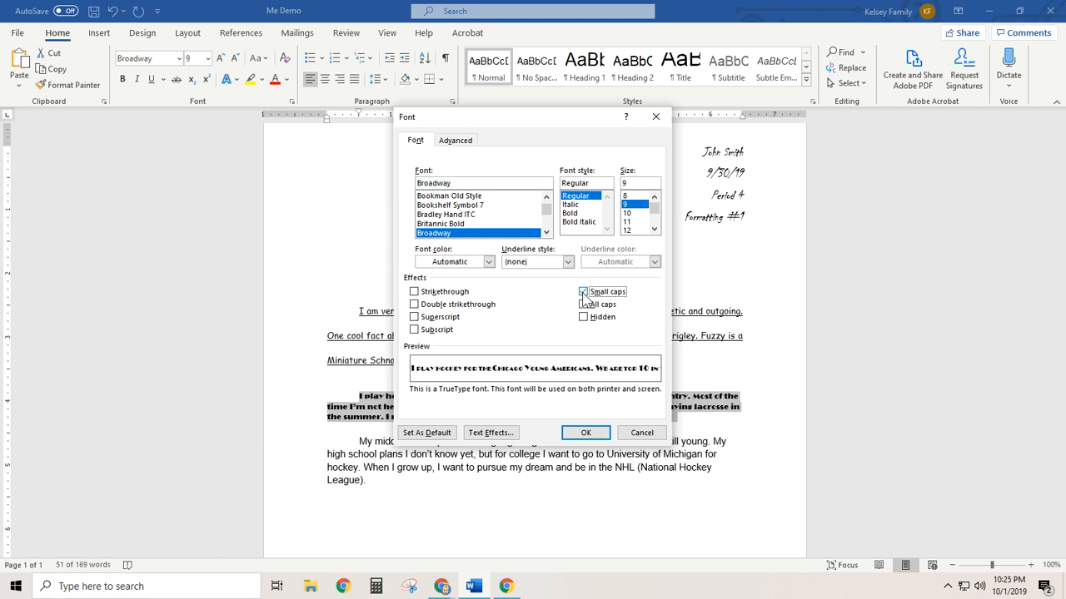
left_click(586, 432)
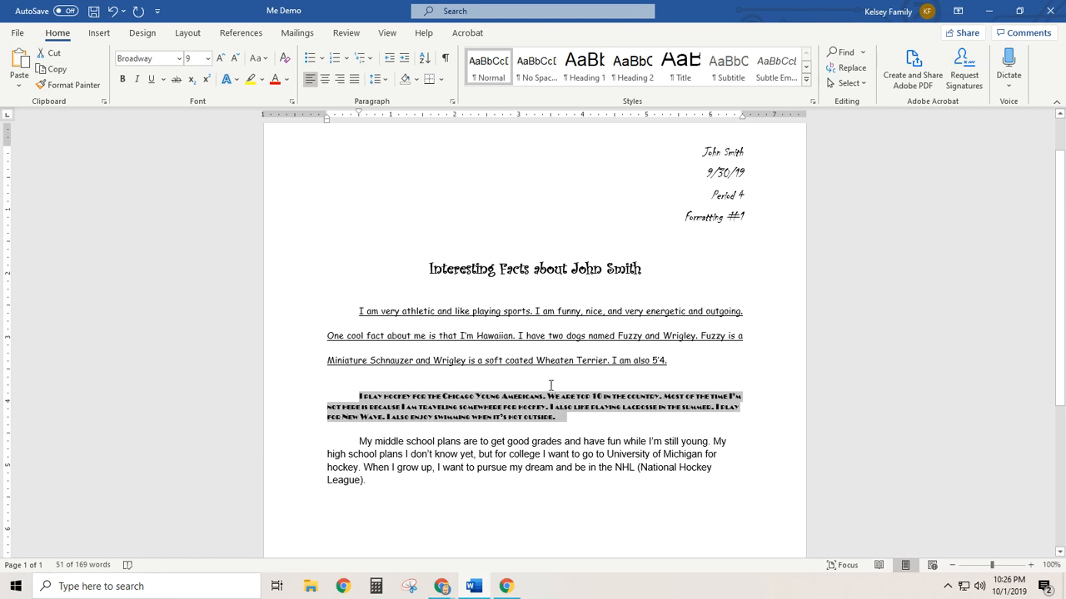
- Justify the second body paragraph and set its line spacing to 1.0
key("ctrl+j")
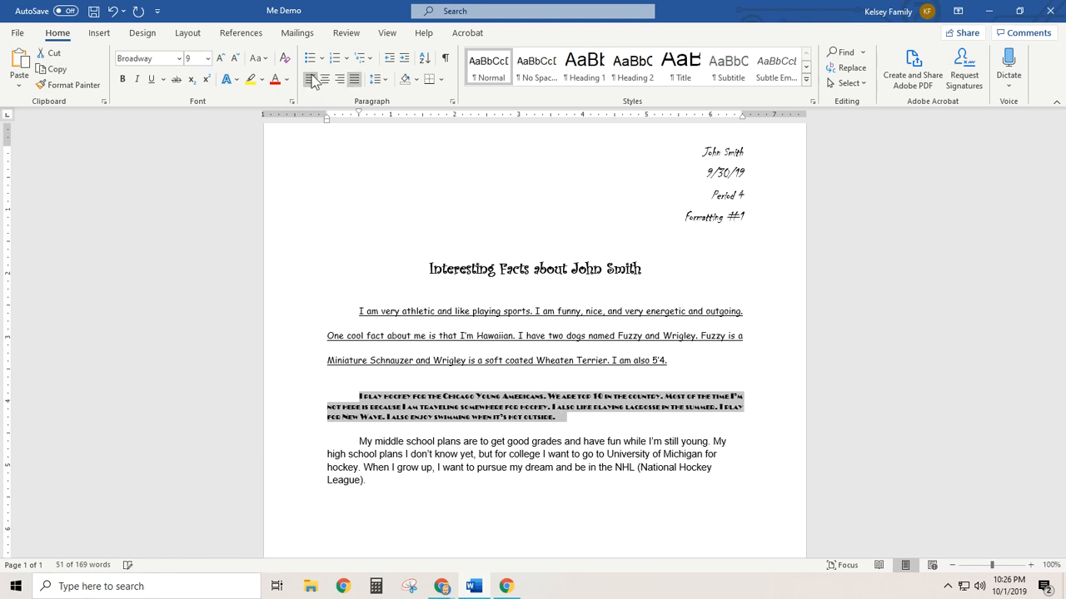
left_click(376, 79)
left_click(392, 98)
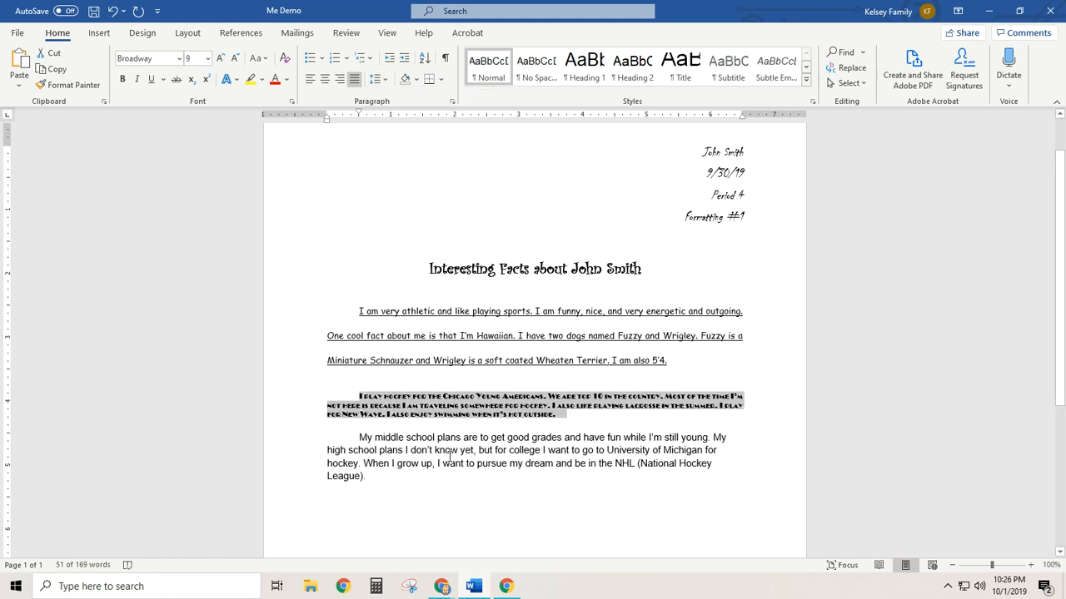
- Change the third body paragraph, about middle school plans, to Calisto MT at font size 13
triple_click(449, 456)
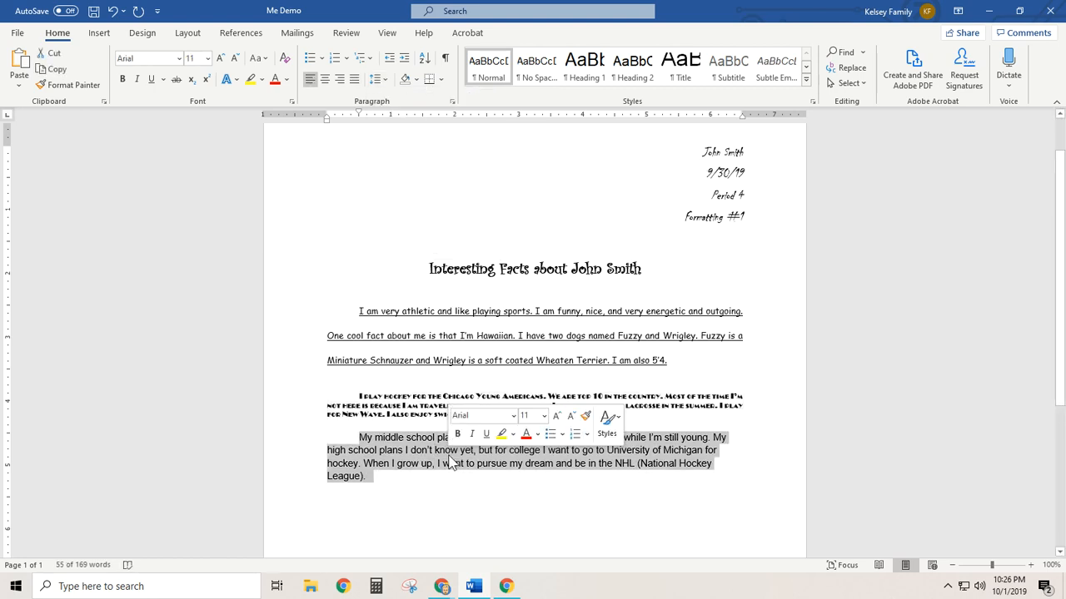
left_click(133, 59)
type("Ca")
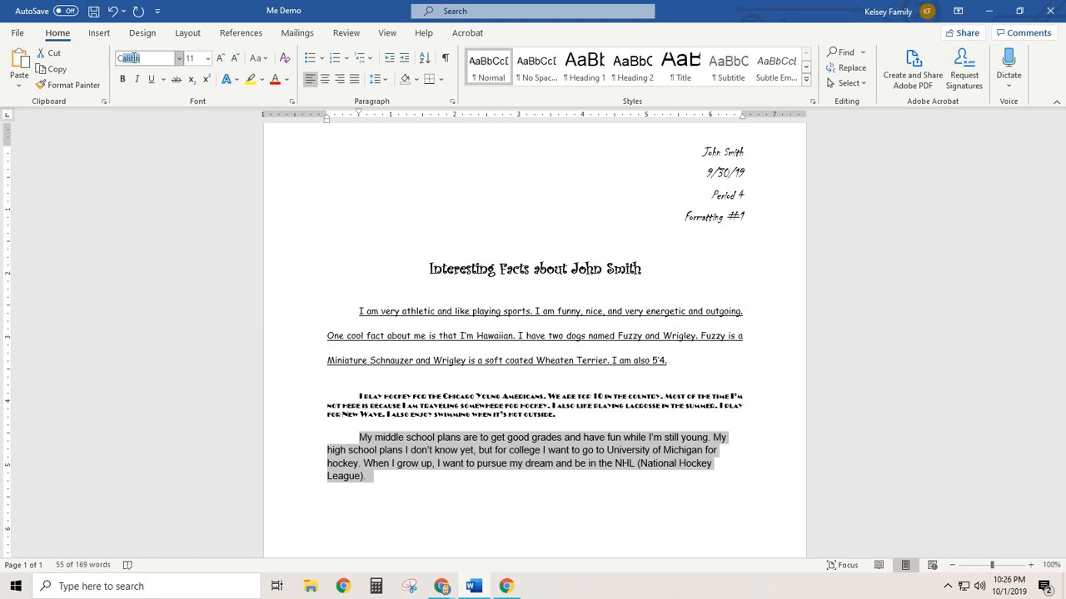
type("listo MT")
key("Return")
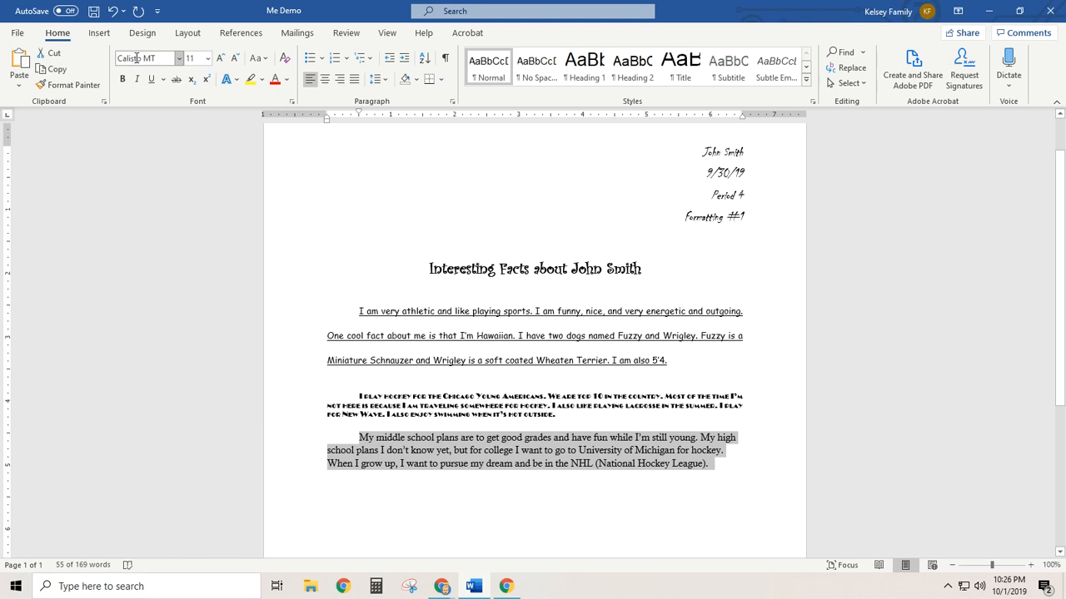
left_click(208, 58)
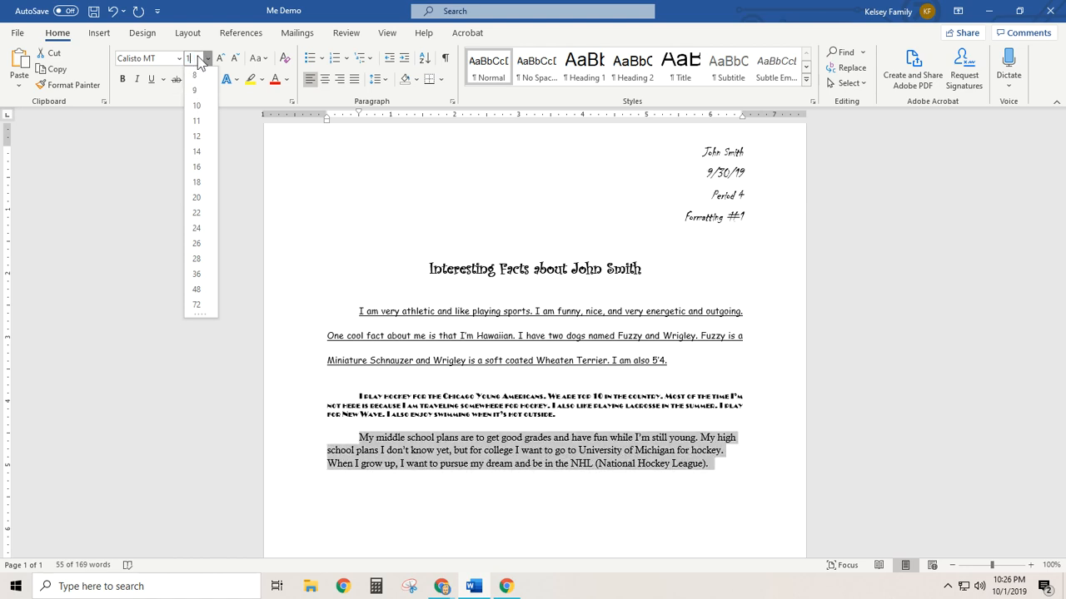
key("Return")
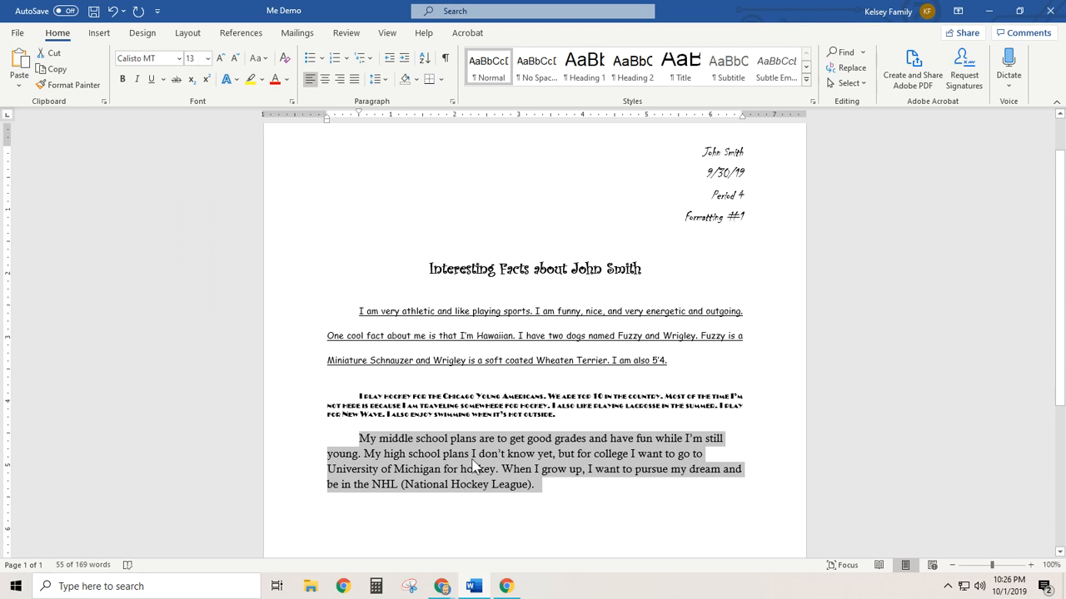
- Apply a preset outlined text effect and an inner shadow to the third body paragraph
left_click(237, 79)
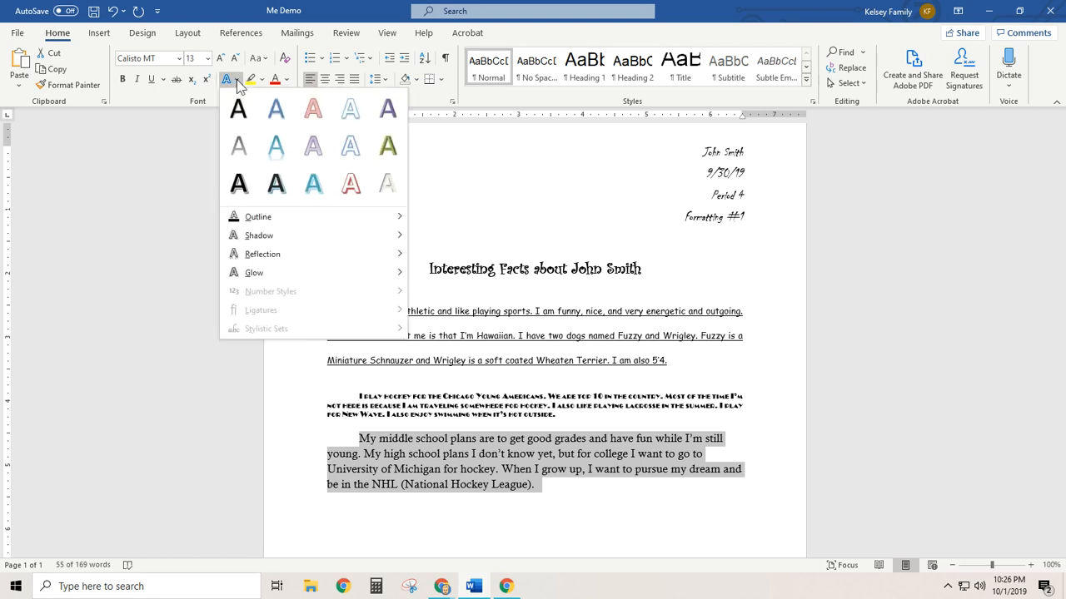
left_click(277, 185)
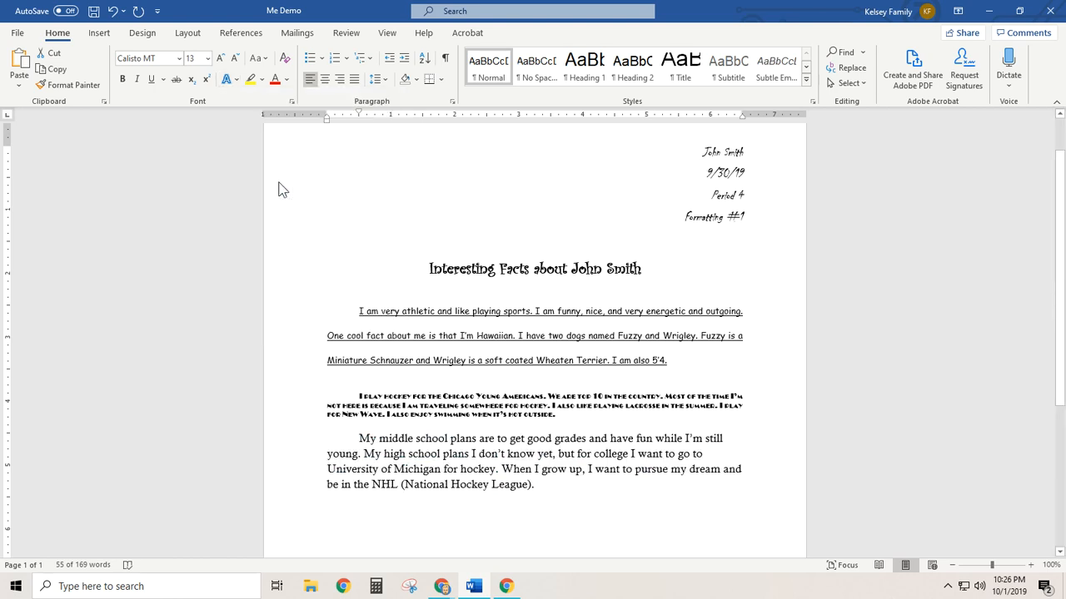
left_click(237, 80)
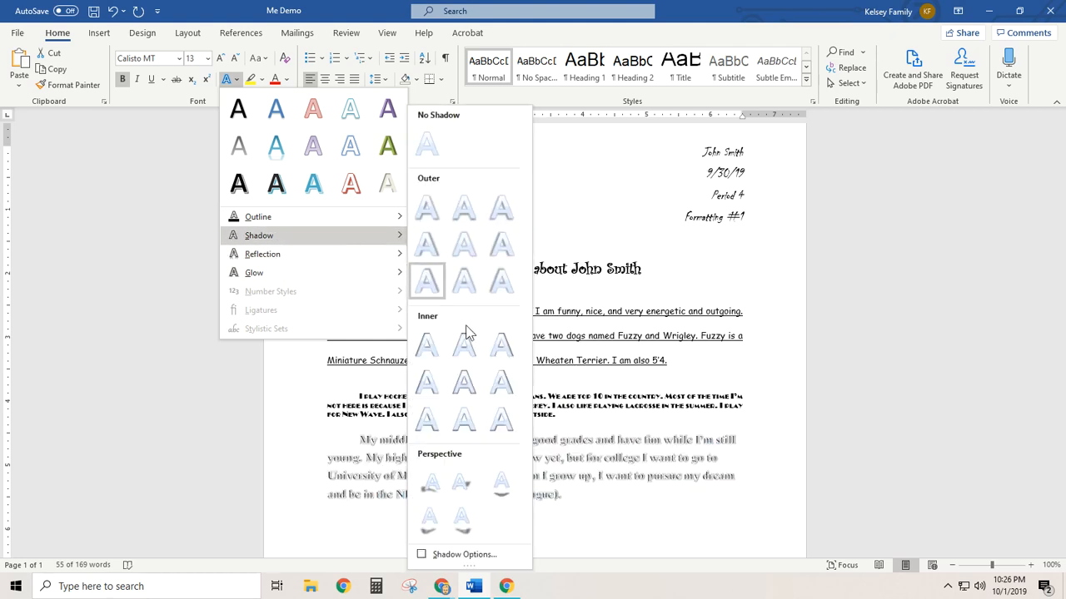
left_click(502, 353)
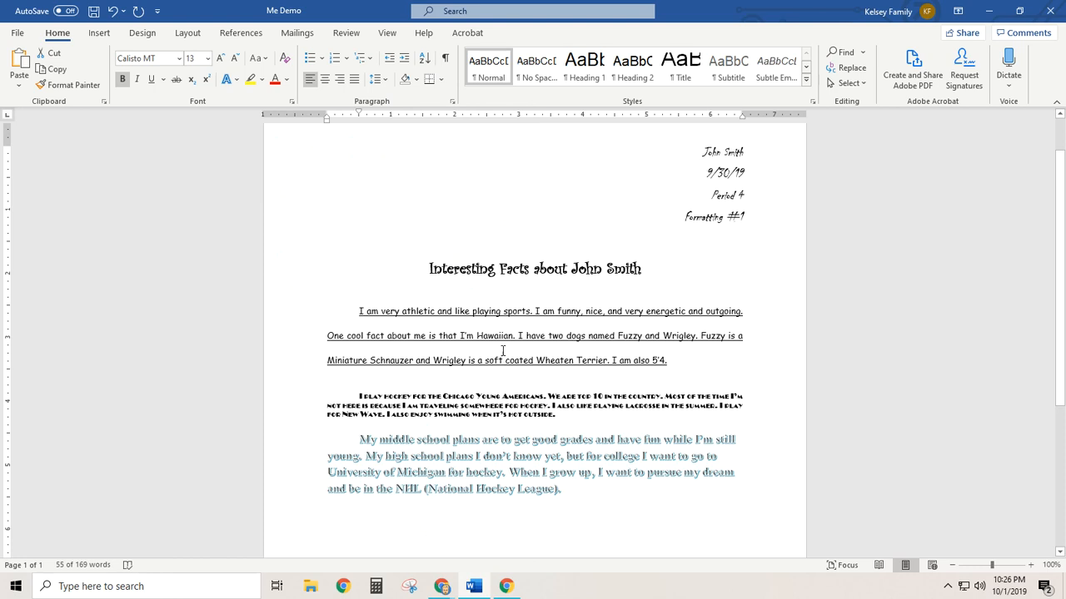
left_click(592, 494)
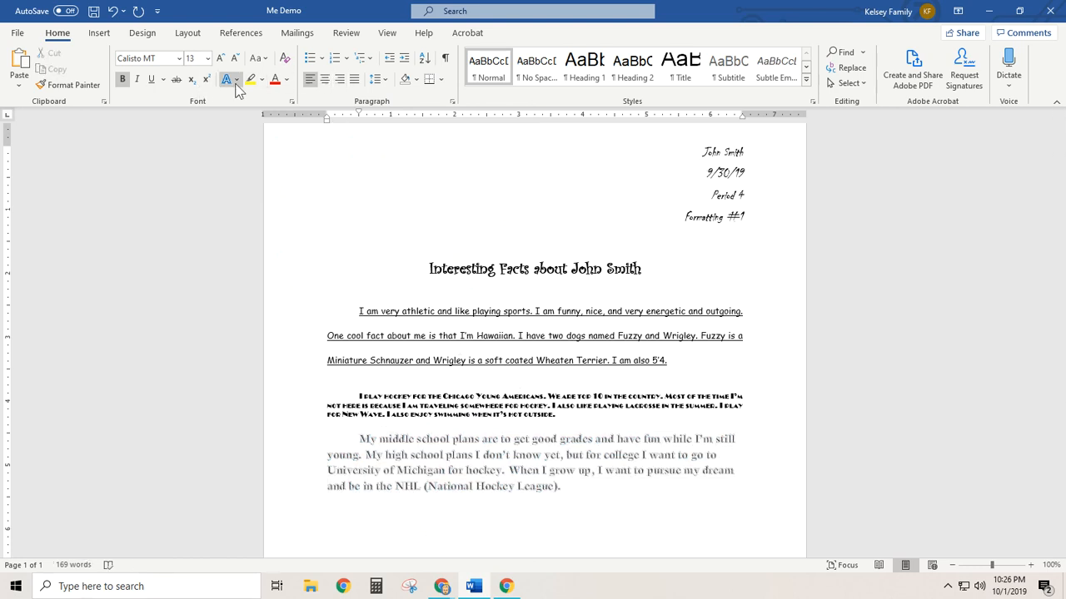
- Right-align the third body paragraph and set its line spacing to 1.5
left_click(340, 78)
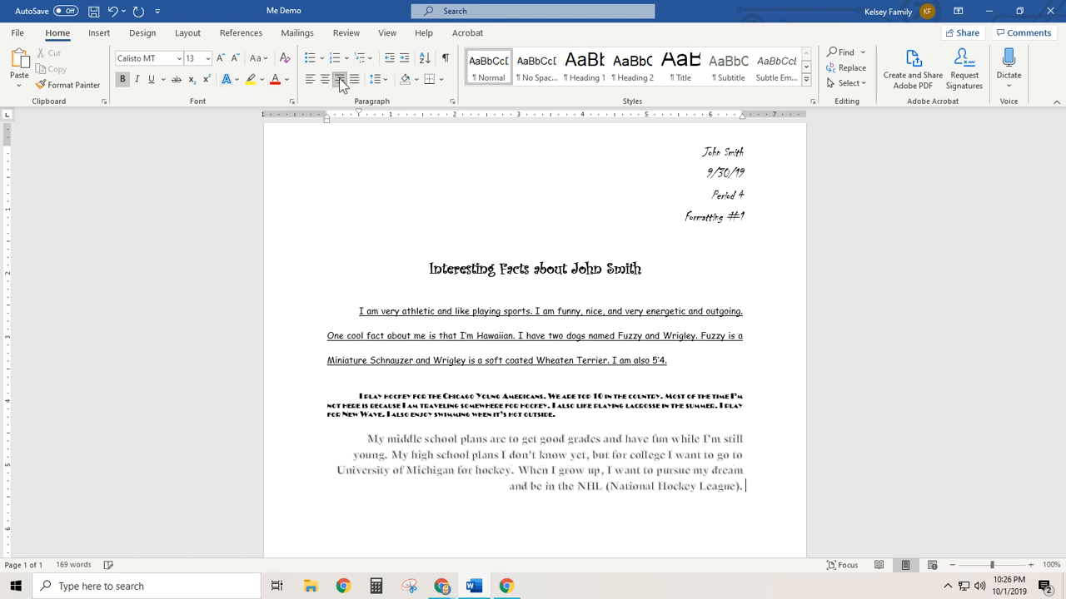
left_click(376, 78)
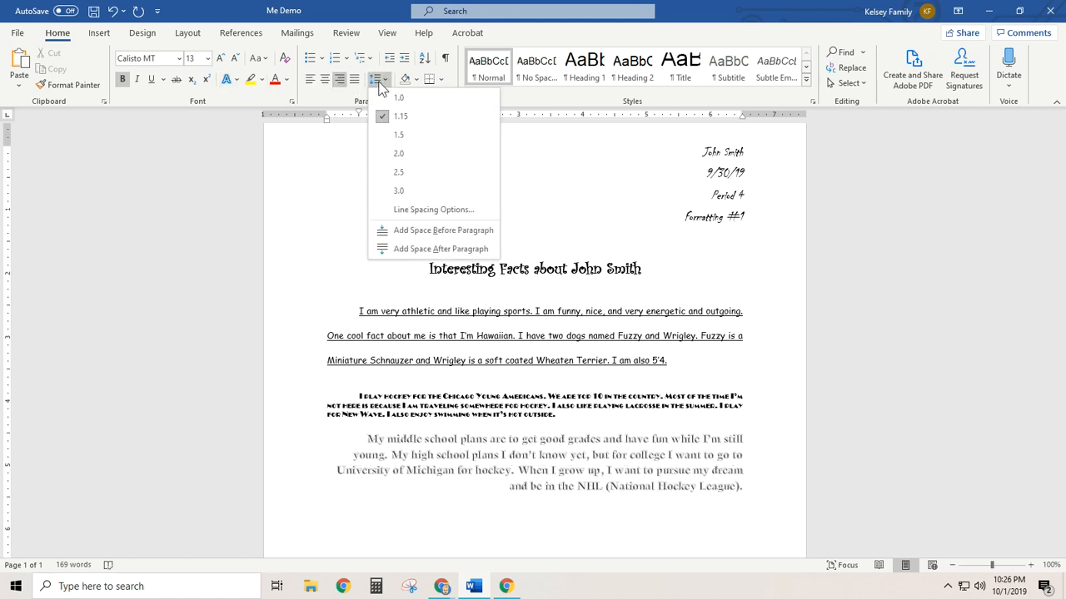
left_click(391, 134)
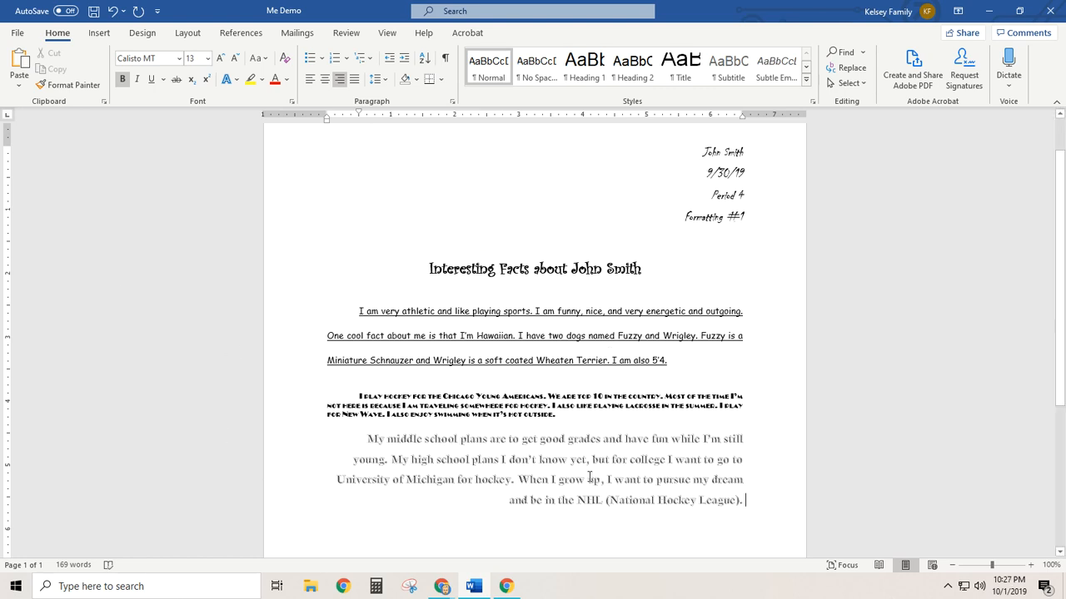
- Search online pictures for "hockey" and insert the black-and-white hockey player in a circle after the third paragraph
scroll(586, 416, "down", 2)
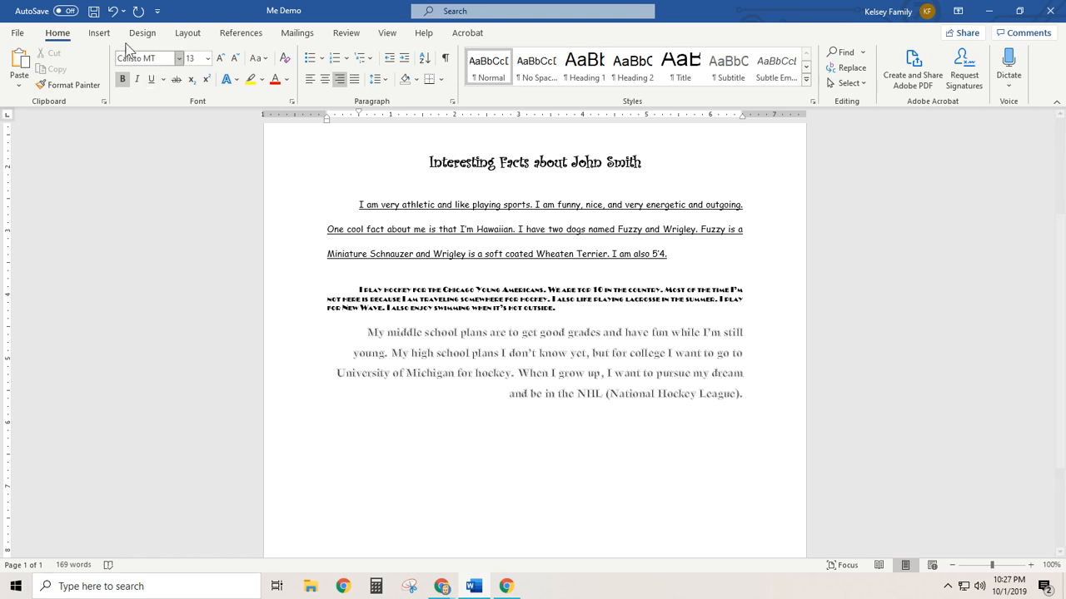
left_click(97, 33)
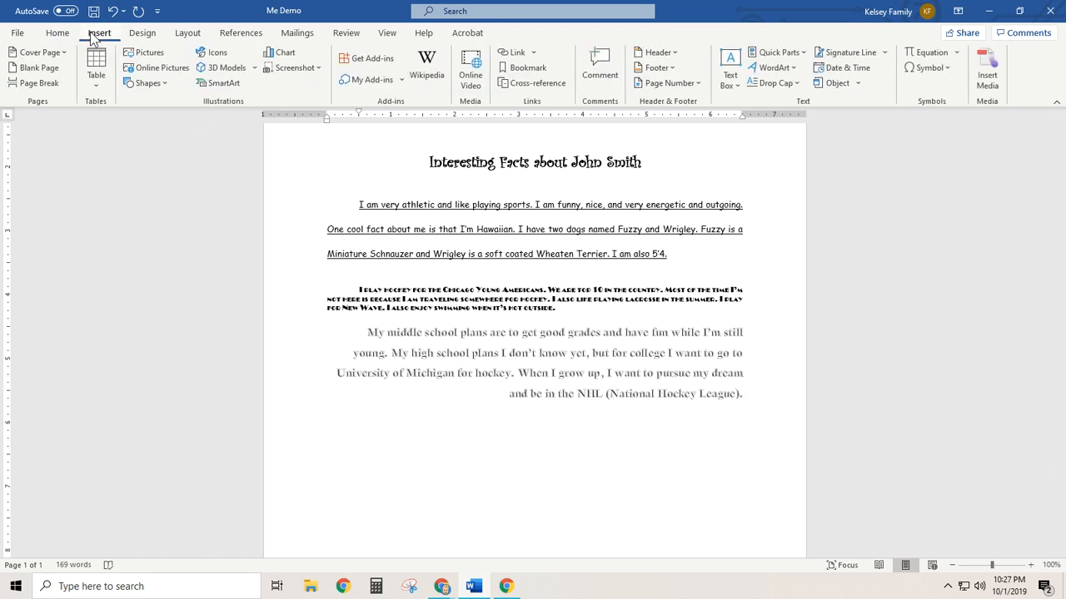
left_click(149, 65)
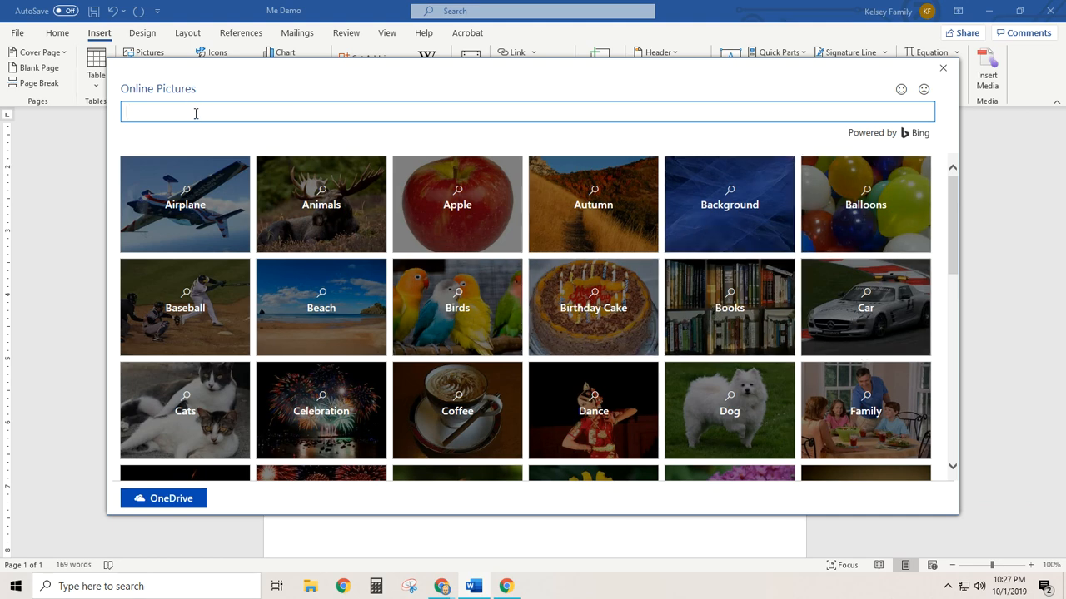
type("hockey")
key("Return")
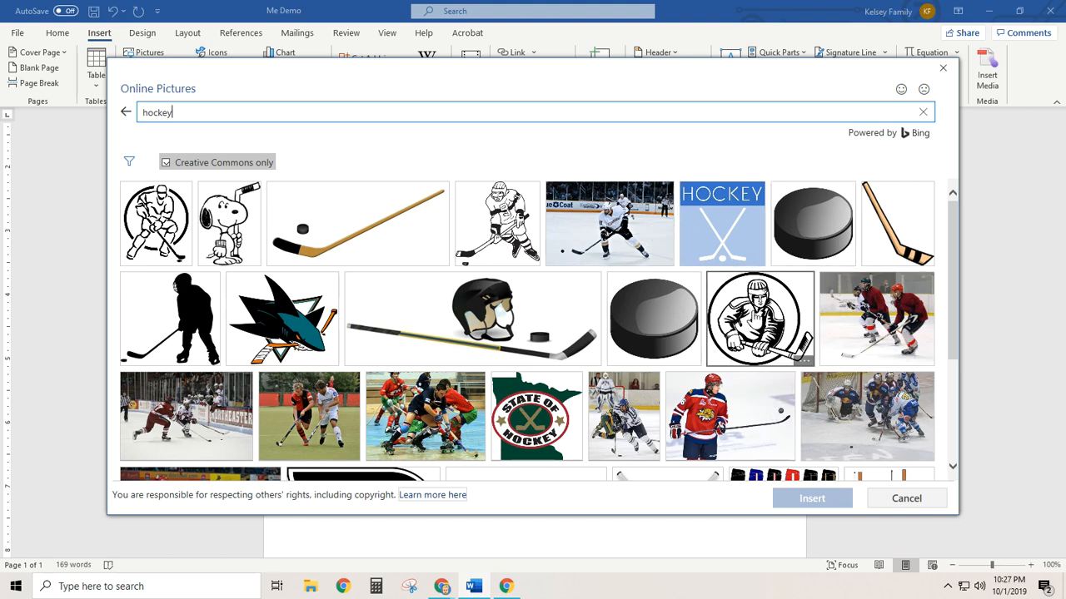
left_click(753, 322)
left_click(812, 499)
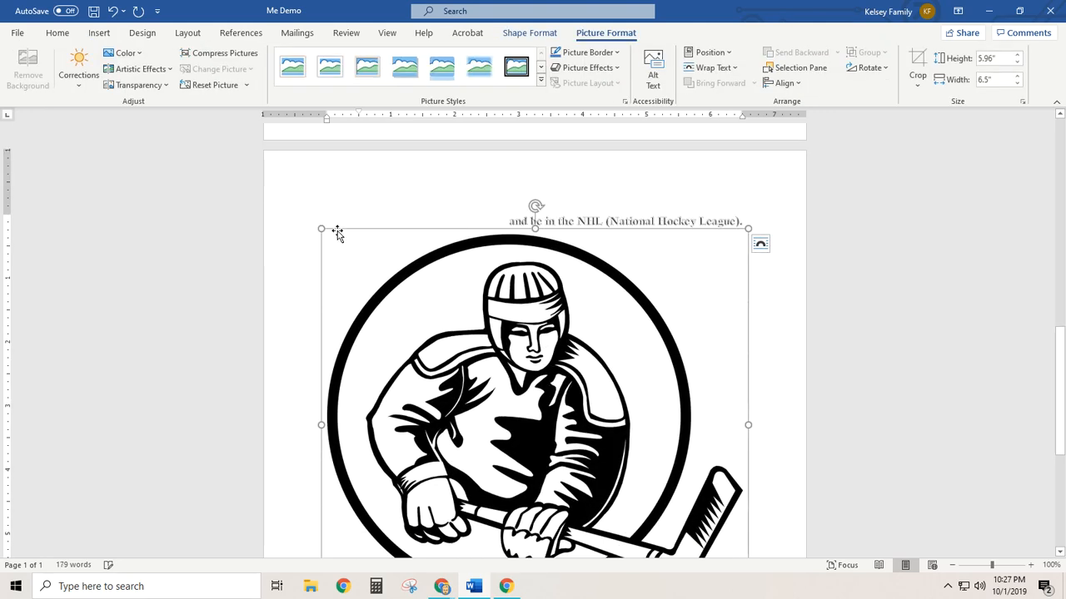
- Shrink the hockey player picture to about 1.42" high by 1.31" wide and set its text wrapping to Tight
left_click_drag(319, 228, 575, 440)
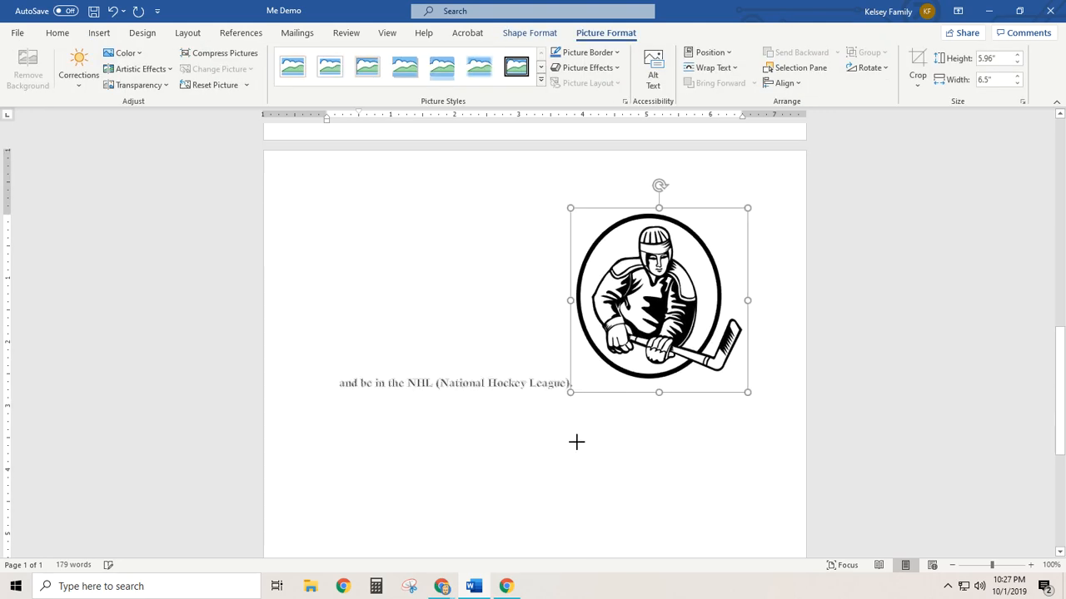
left_click_drag(748, 435, 666, 345)
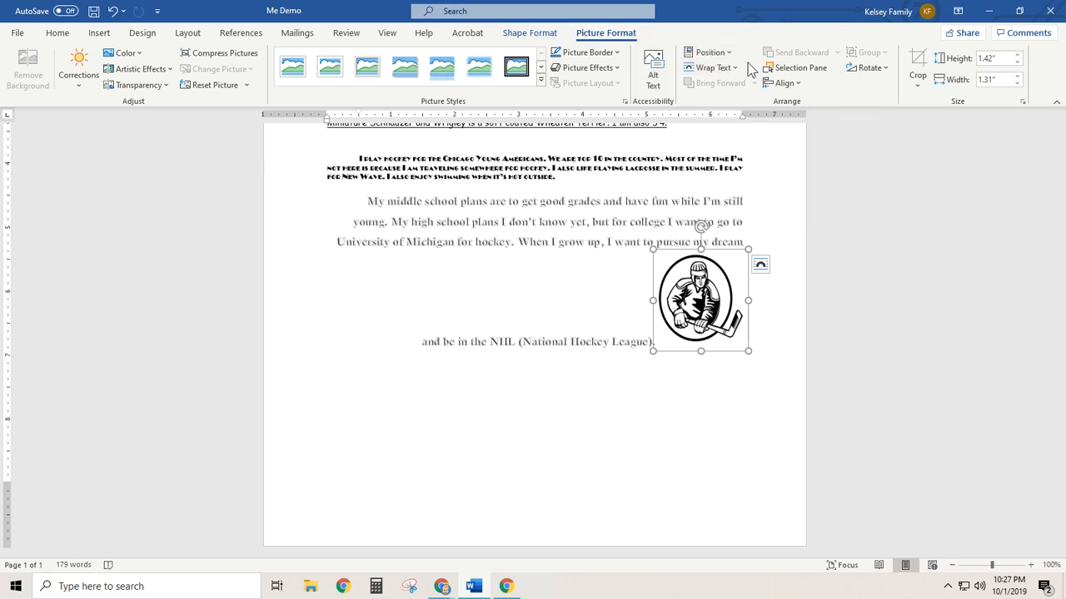
left_click(725, 69)
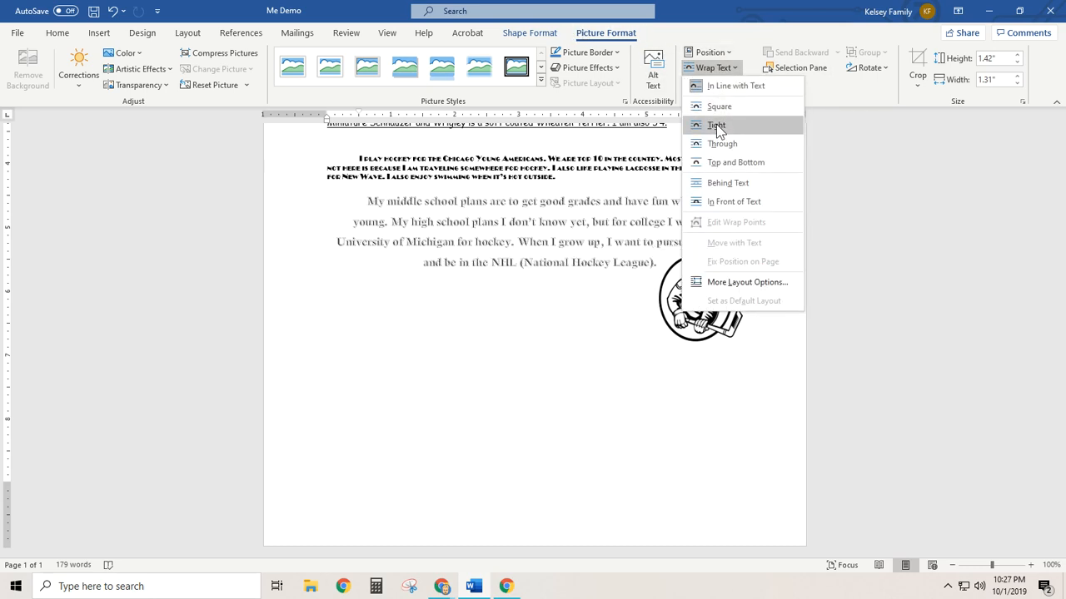
left_click(716, 124)
- Move the hockey player picture up so it sits within the second and third body paragraphs, and deselect it
left_click_drag(712, 283, 588, 200)
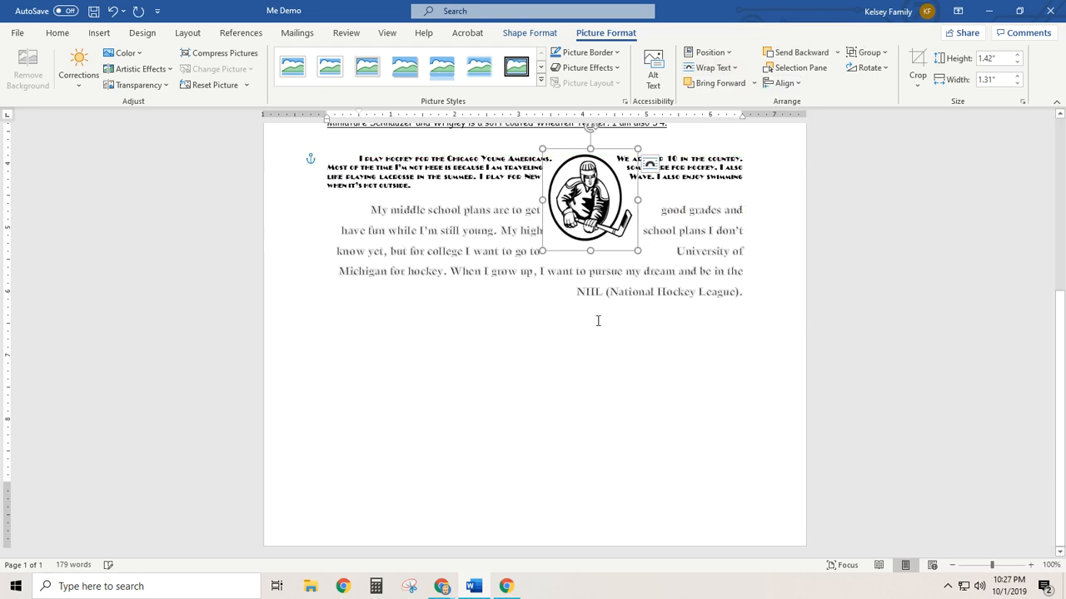
left_click(471, 253)
scroll(491, 320, "up", 2)
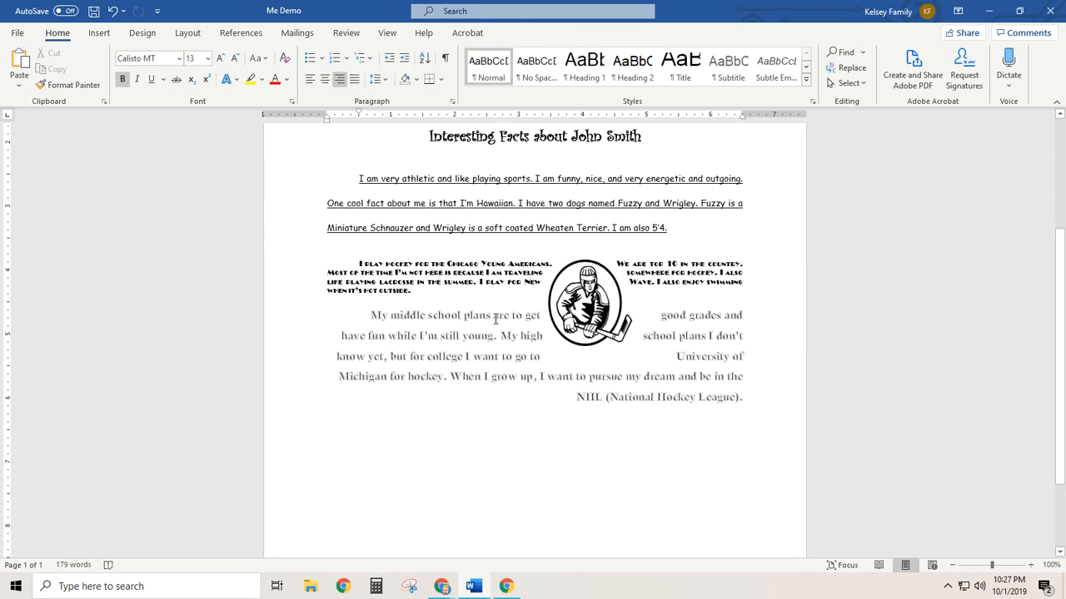
- Search online pictures for "hockey" and insert the blue HOCKEY picture with crossed sticks in the third paragraph
left_click(100, 32)
left_click(143, 67)
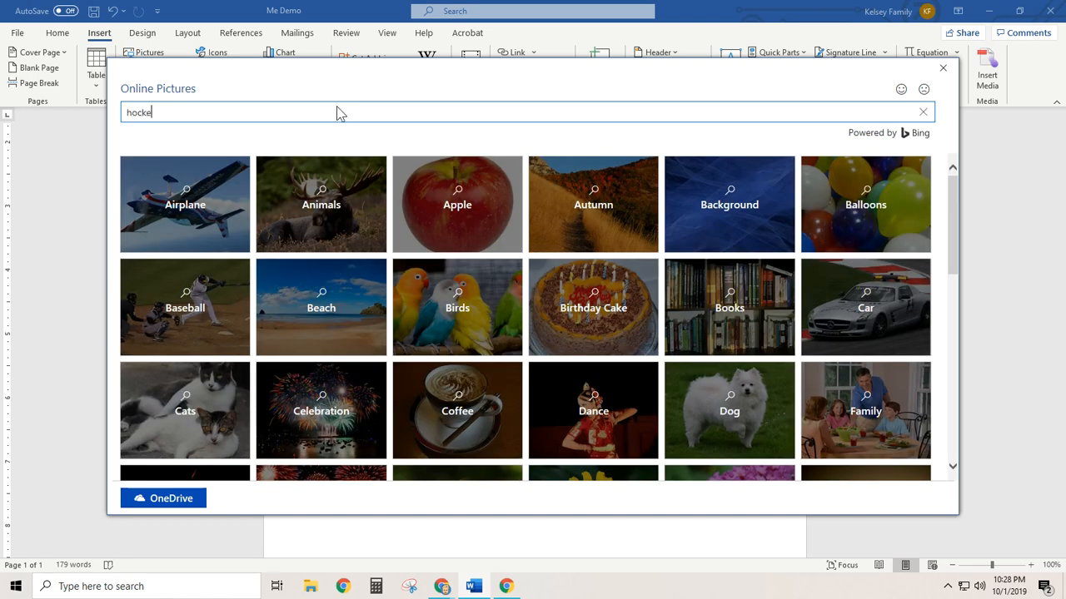
type("y")
key("Return")
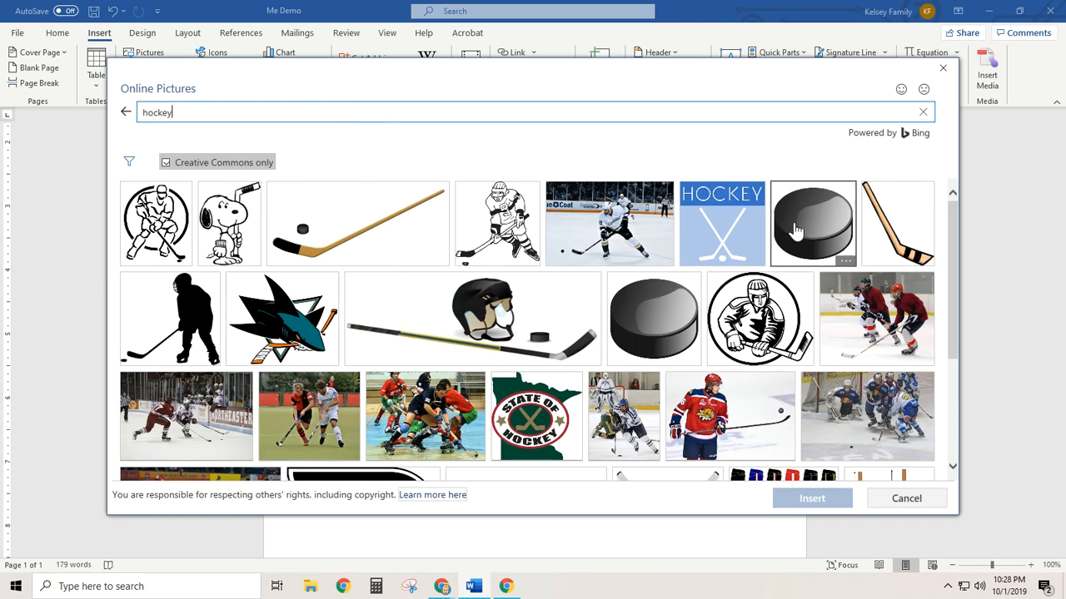
left_click(714, 227)
left_click(808, 499)
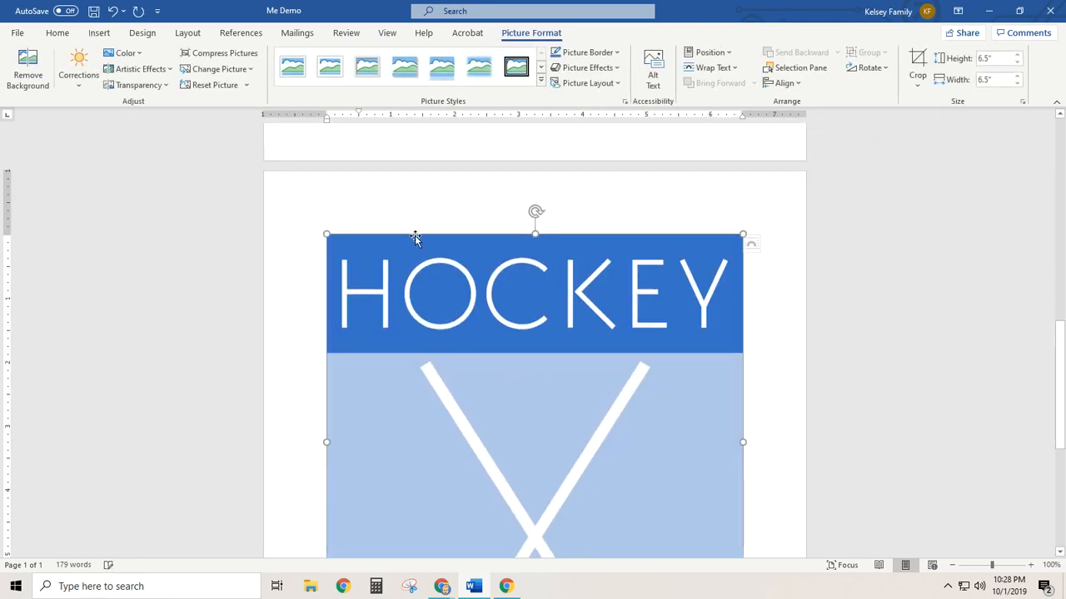
- Shrink the blue HOCKEY picture to about 4.6" by 4.6" and set its text wrapping to Behind Text
left_click_drag(325, 234, 447, 359)
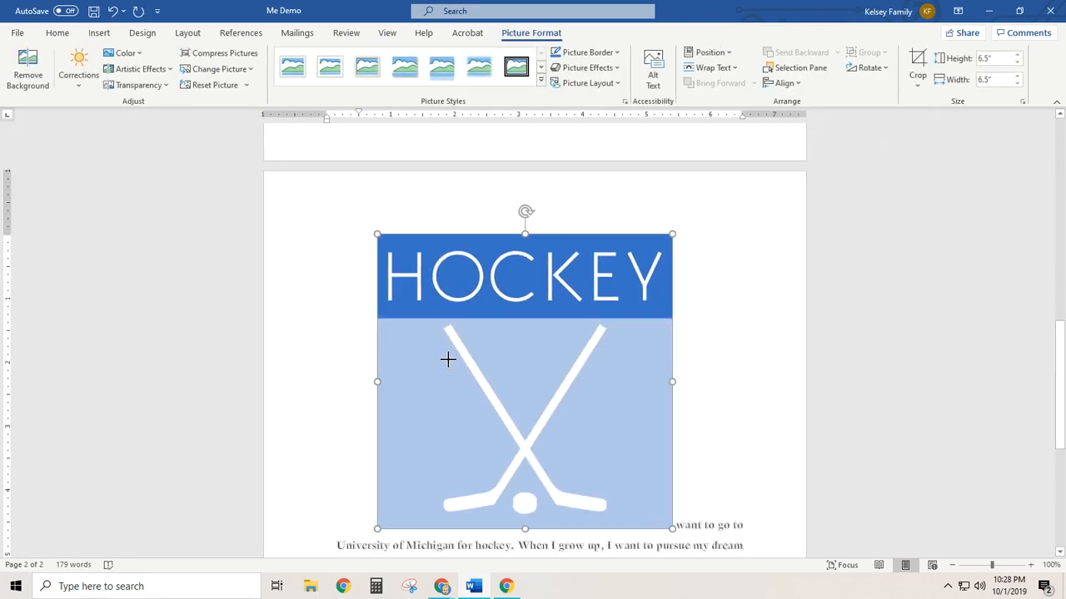
left_click(714, 67)
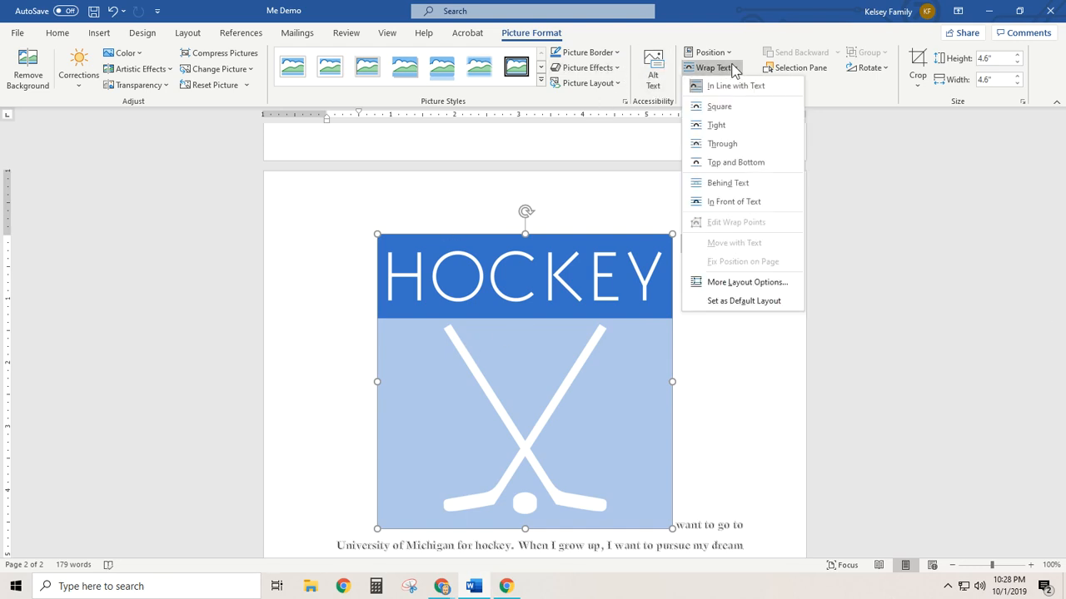
left_click(738, 182)
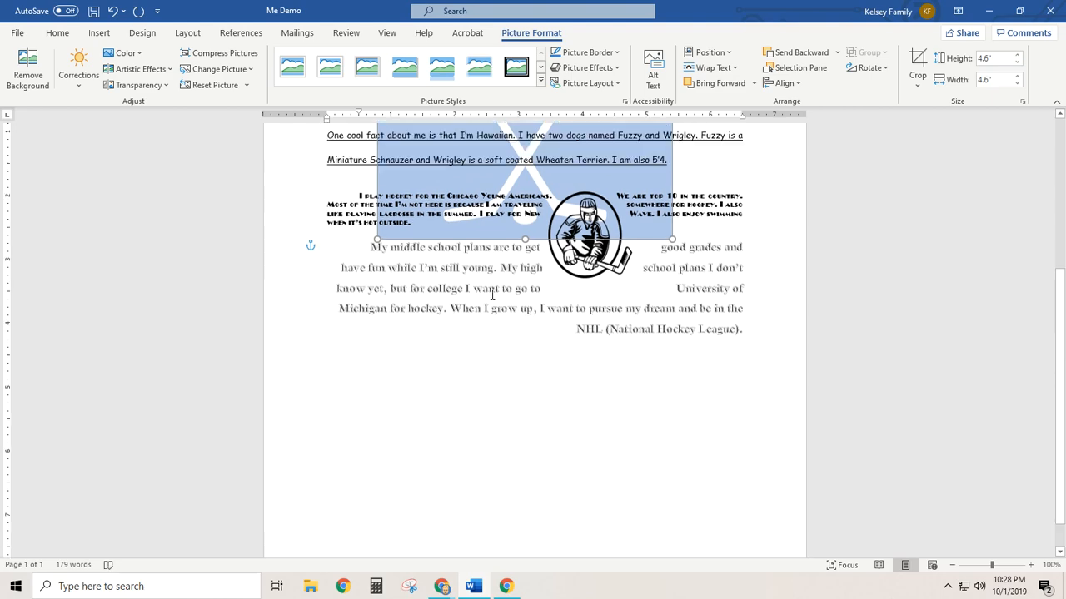
- Fade the HOCKEY background picture with the middle of the seven transparency presets, and deselect it
left_click(135, 87)
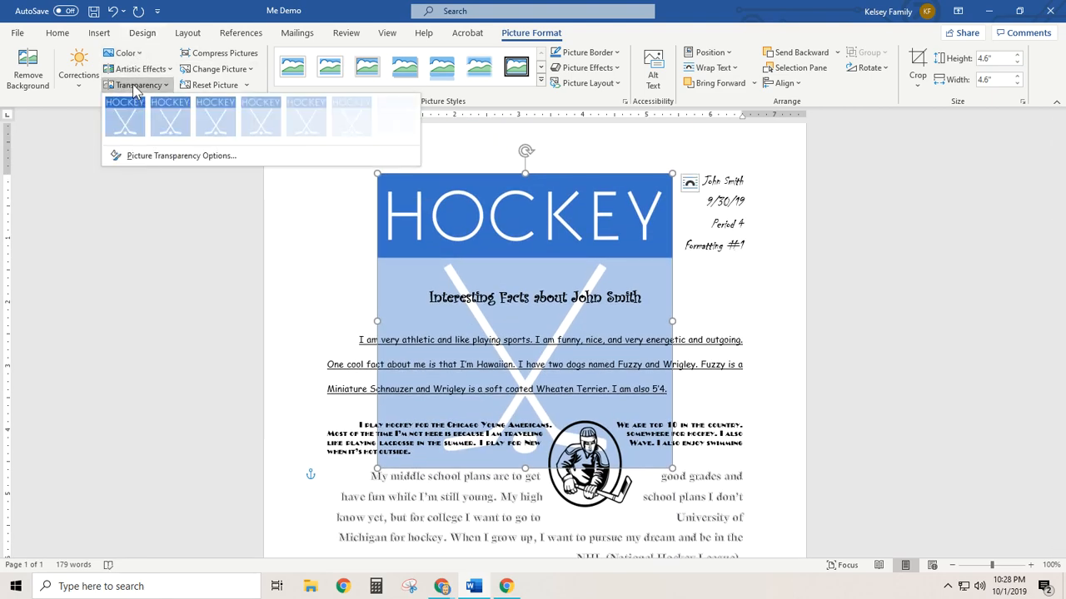
left_click(259, 120)
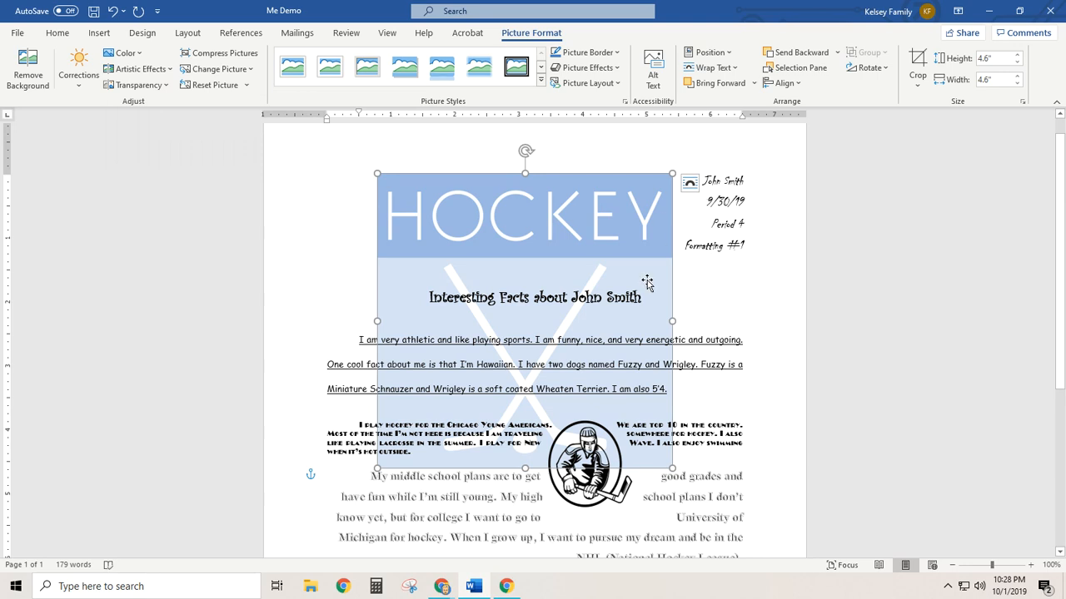
left_click(311, 252)
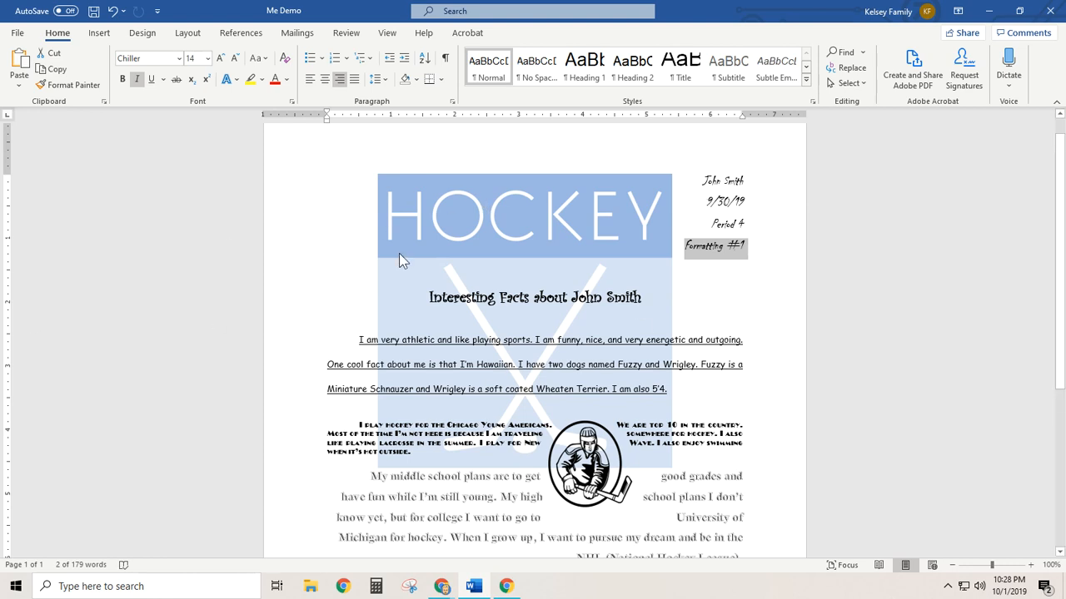
- Insert the green sports car from the online pictures' Car category after "Fuzzy is a" in the first body paragraph
left_click(770, 363)
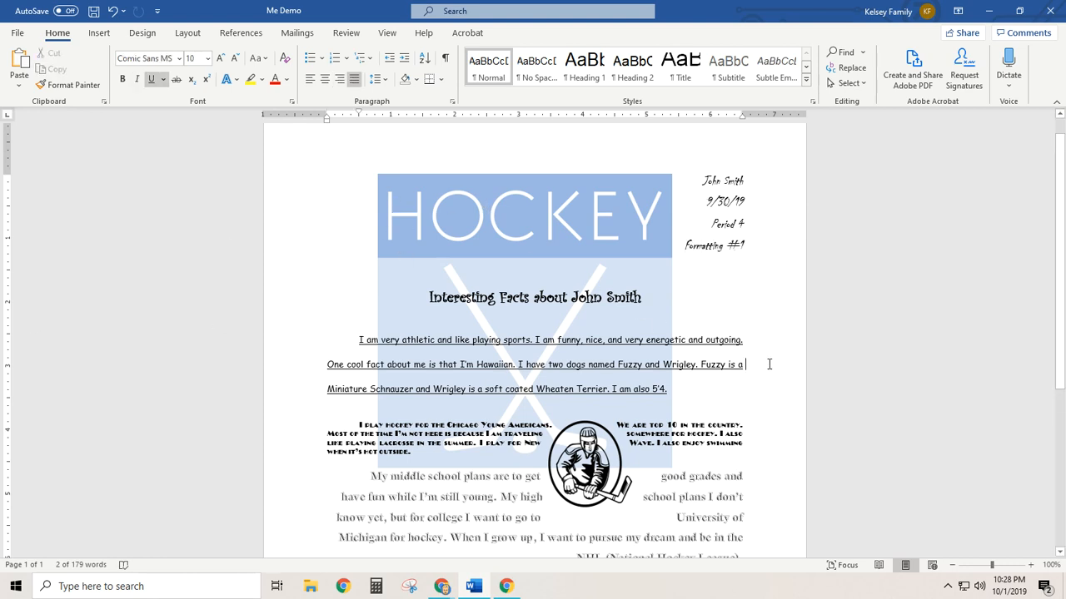
left_click(99, 34)
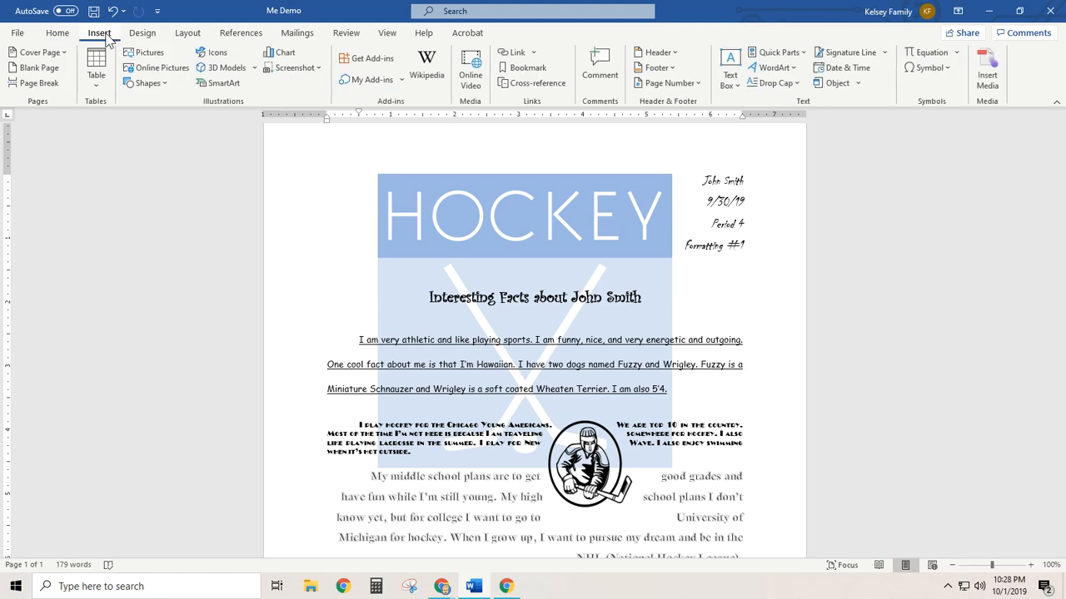
left_click(148, 68)
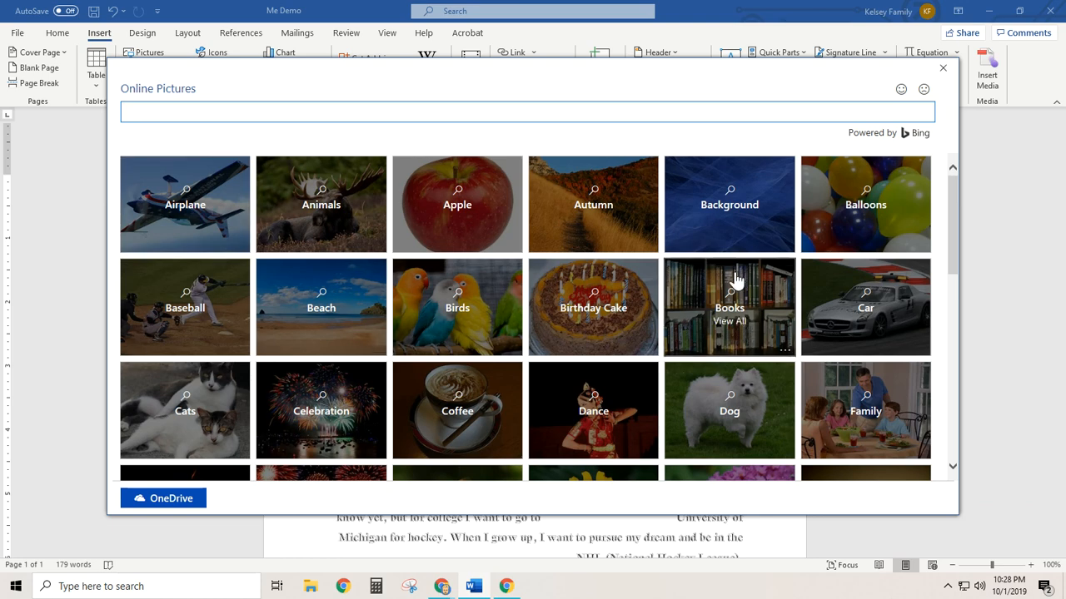
left_click(846, 321)
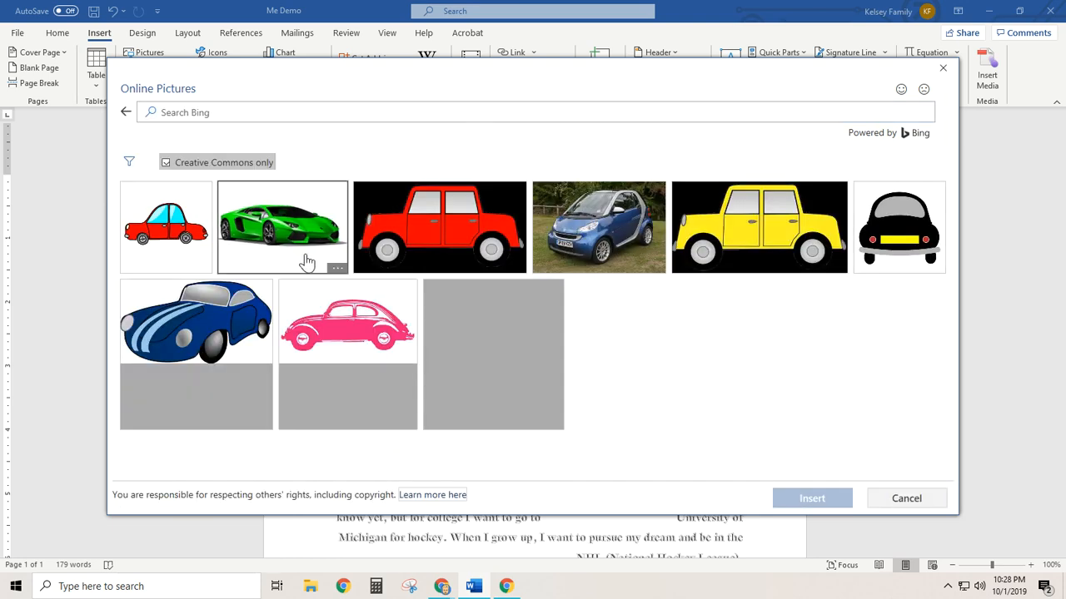
left_click(235, 191)
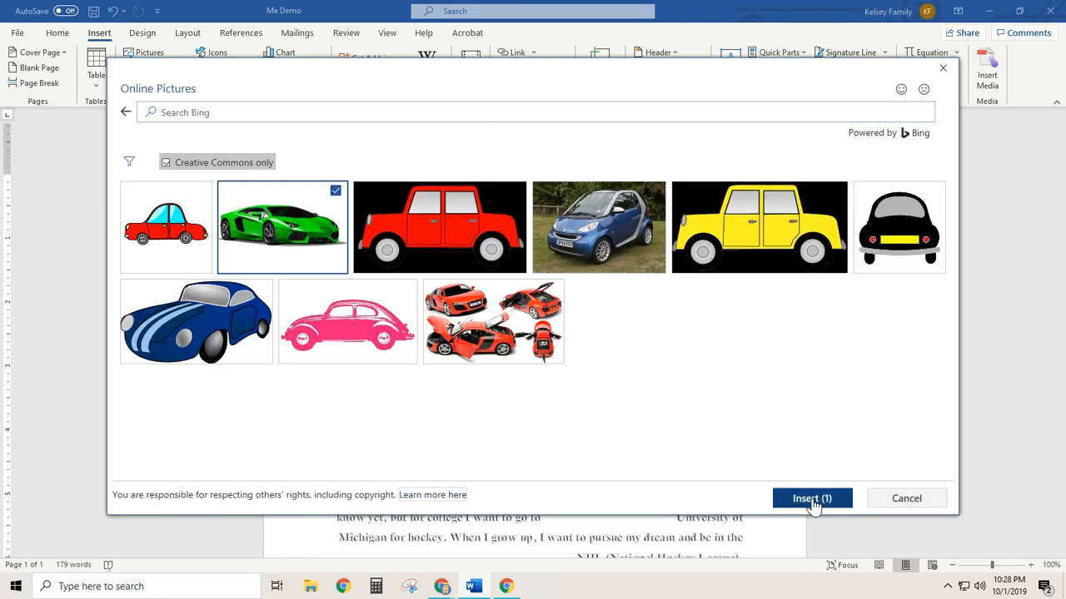
left_click(811, 499)
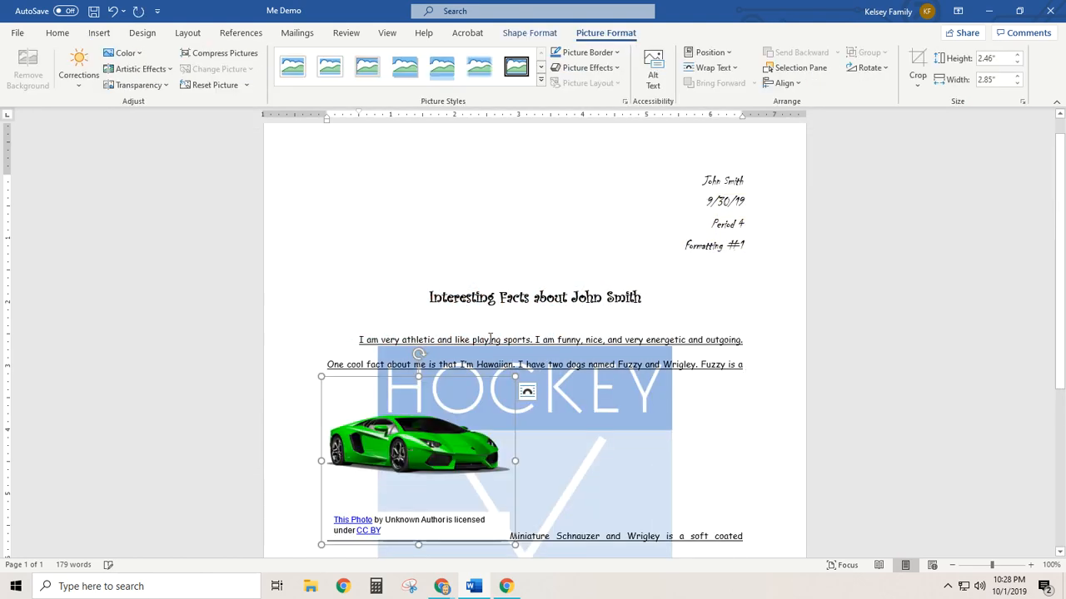
- Shrink the green car picture to about 1.43" high by 1.93" wide and move it over the heading lines with Tight text wrapping
left_click_drag(321, 376, 641, 223)
left_click(723, 204)
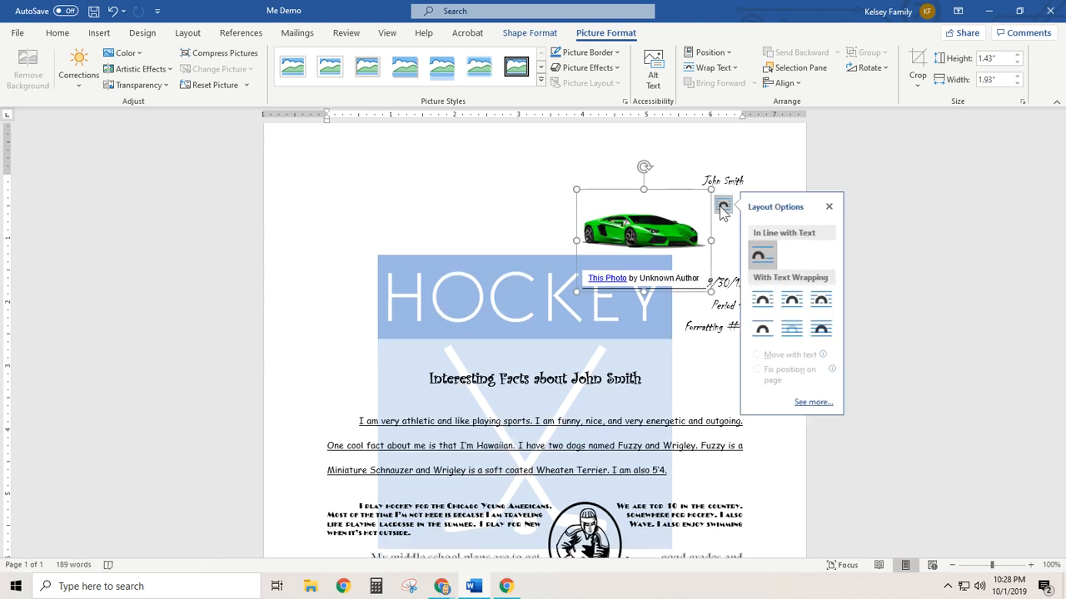
left_click(791, 300)
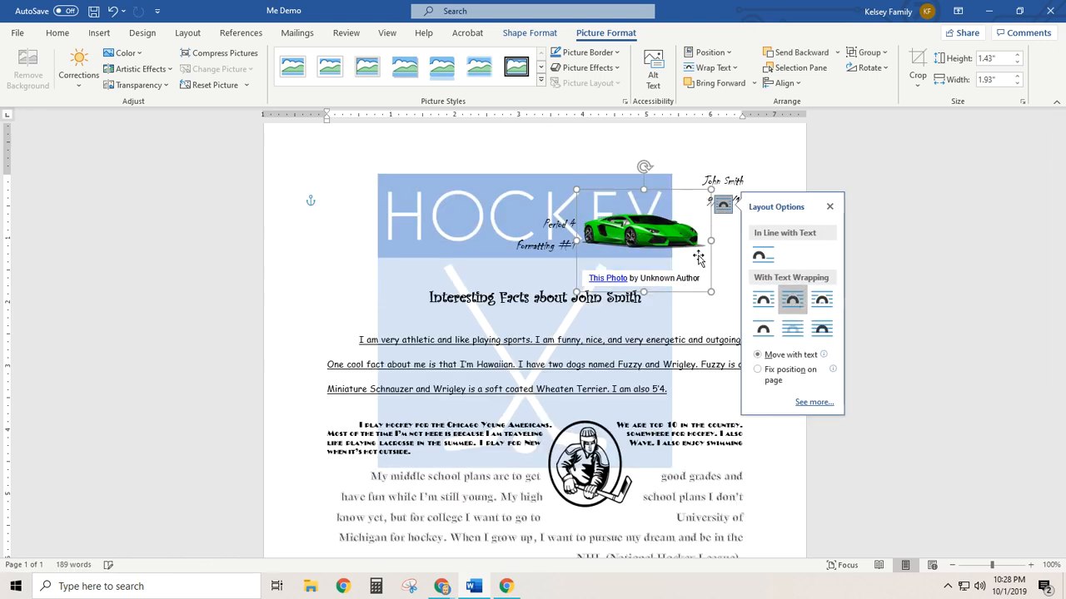
left_click_drag(651, 221, 690, 199)
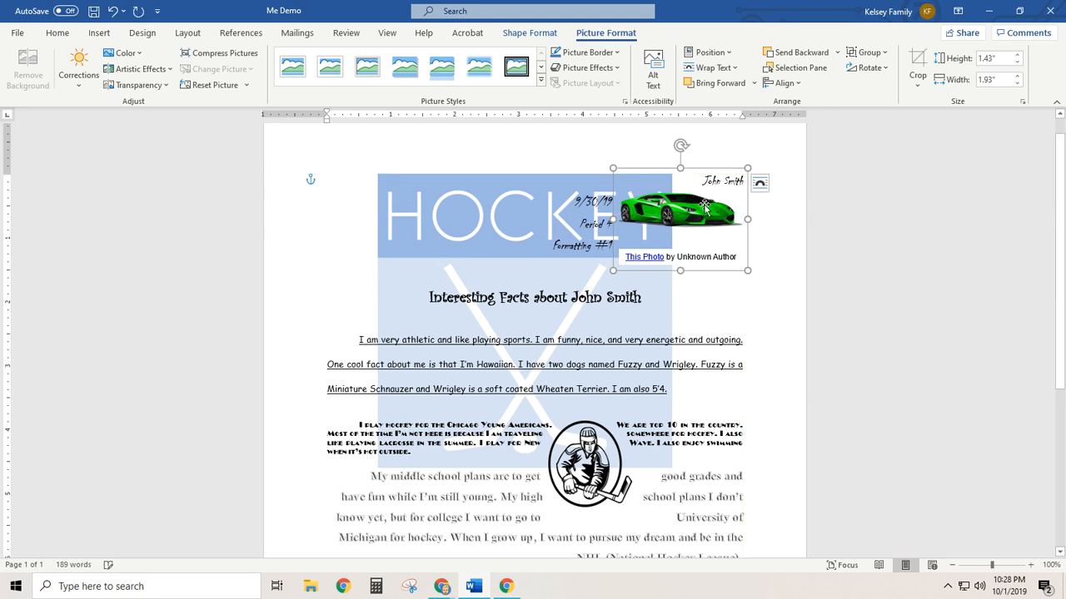
- Set the green car picture's text wrapping to Behind Text and deselect it
left_click(758, 183)
left_click(825, 308)
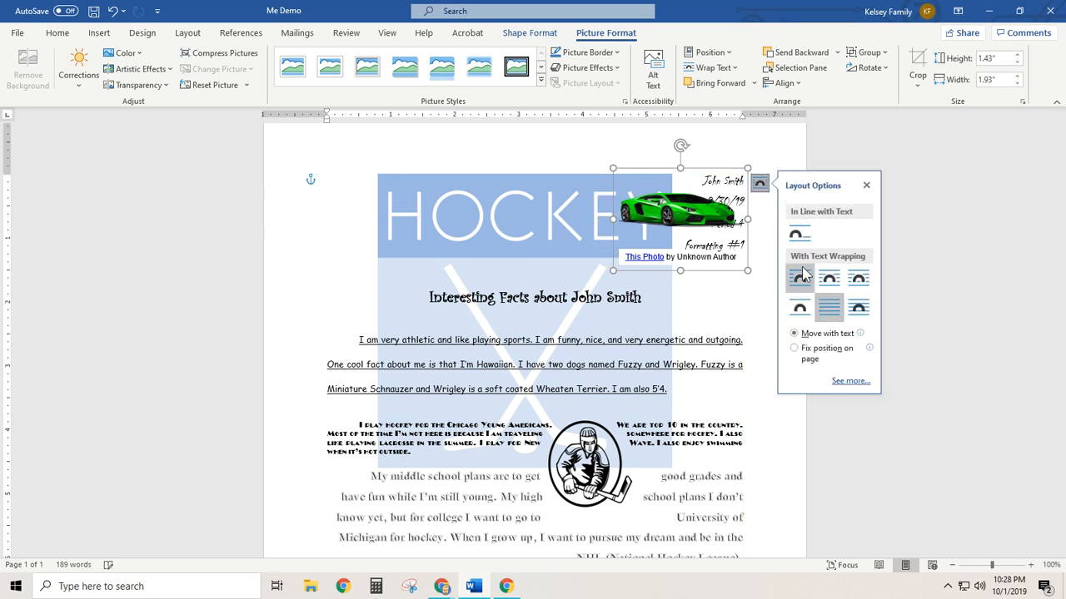
left_click(676, 211)
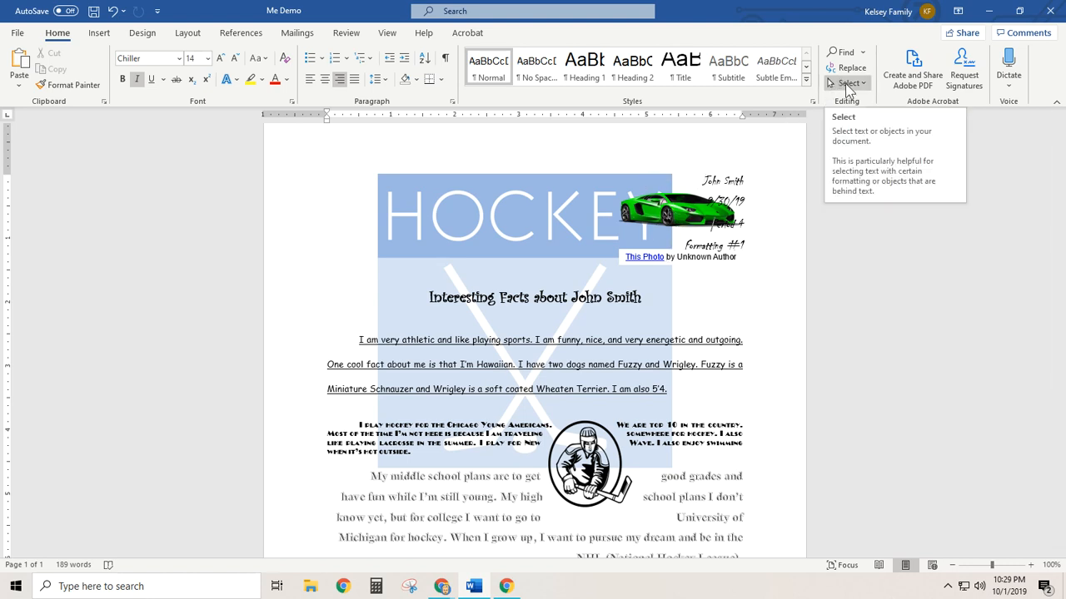
- Use Select Objects to pick the green car behind the heading and move it over the start of the HOCKEY lettering
left_click(846, 83)
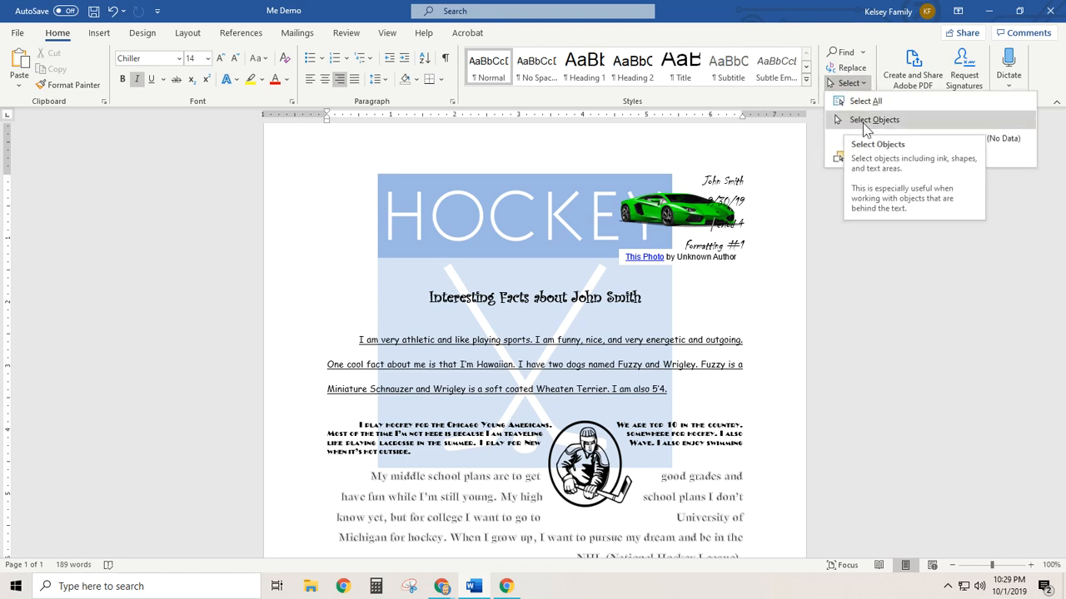
left_click(864, 123)
left_click_drag(679, 214, 423, 208)
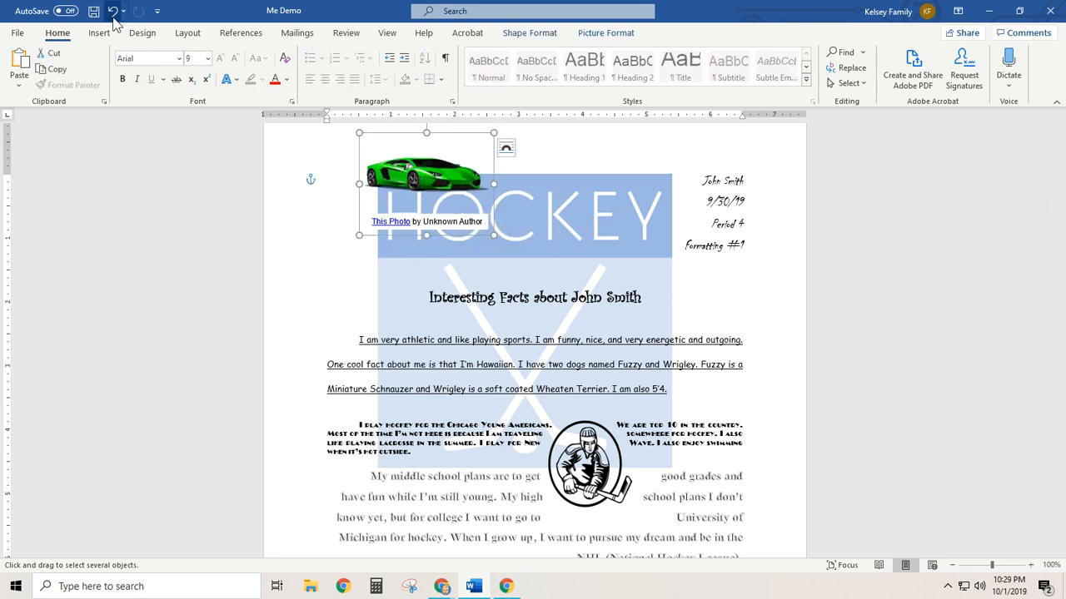
- Apply the grid-patterned Light Screen artistic effect to the green car picture, leaving the car selected
left_click(621, 36)
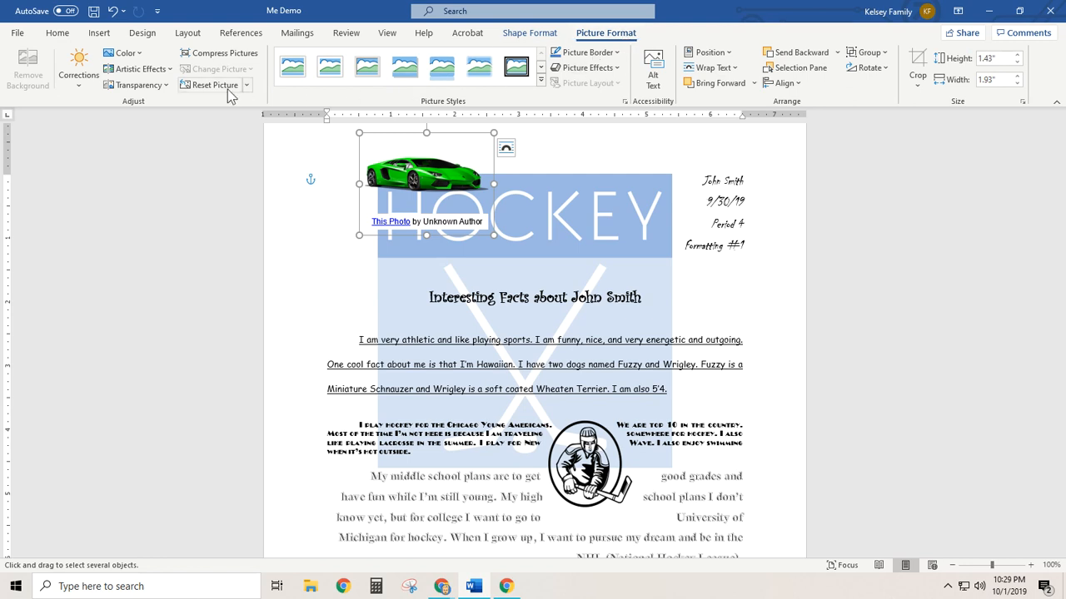
left_click(129, 72)
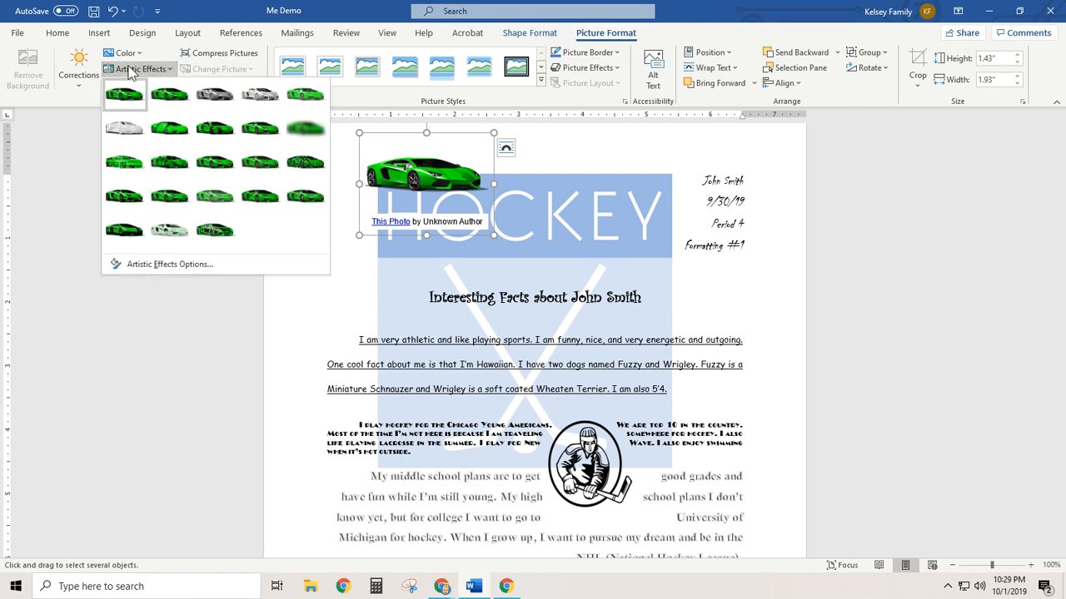
left_click(127, 163)
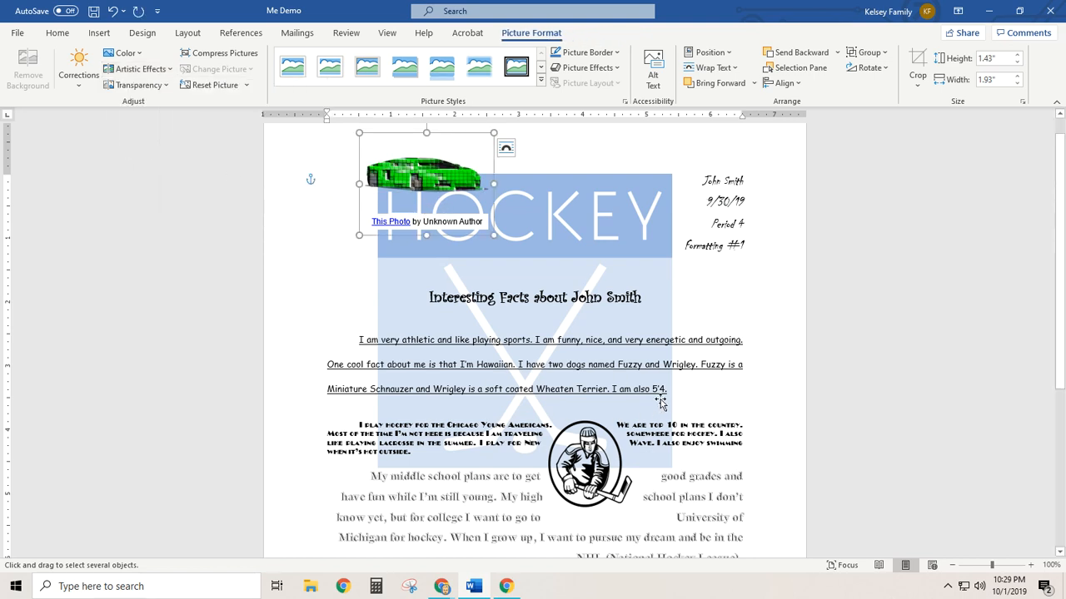
left_click(602, 191)
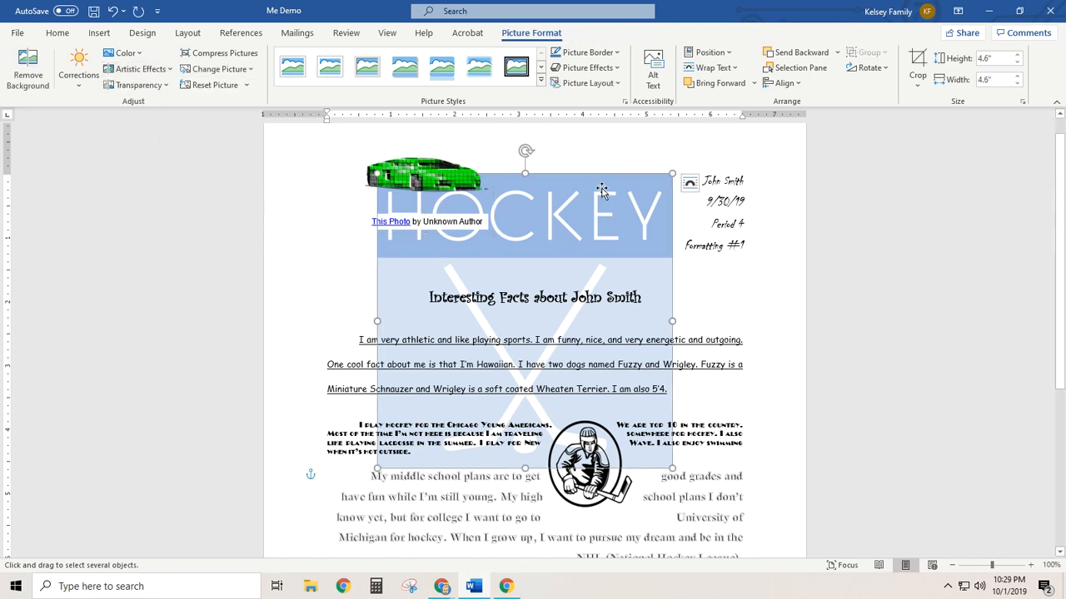
left_click(440, 232)
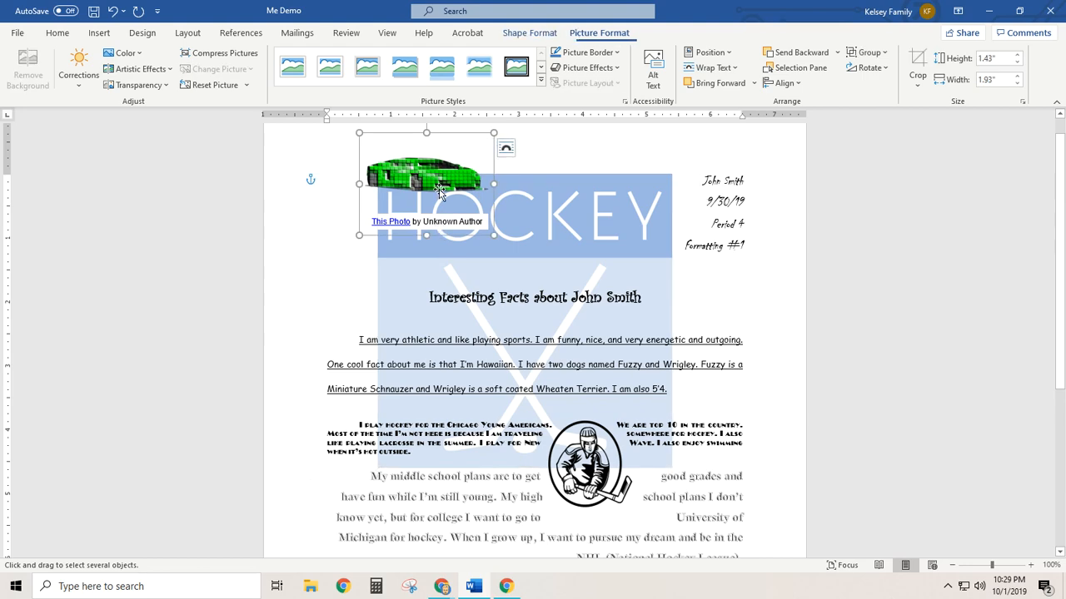
- Start saving a copy of the document on this PC and choose the Documents folder as its location
left_click(15, 35)
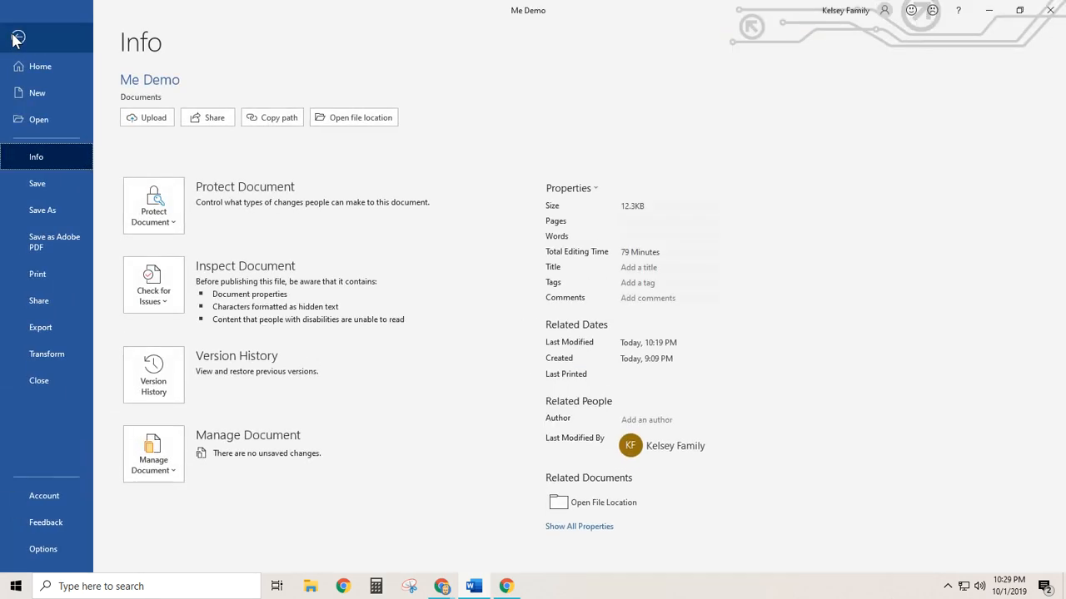
left_click(44, 215)
left_click(133, 202)
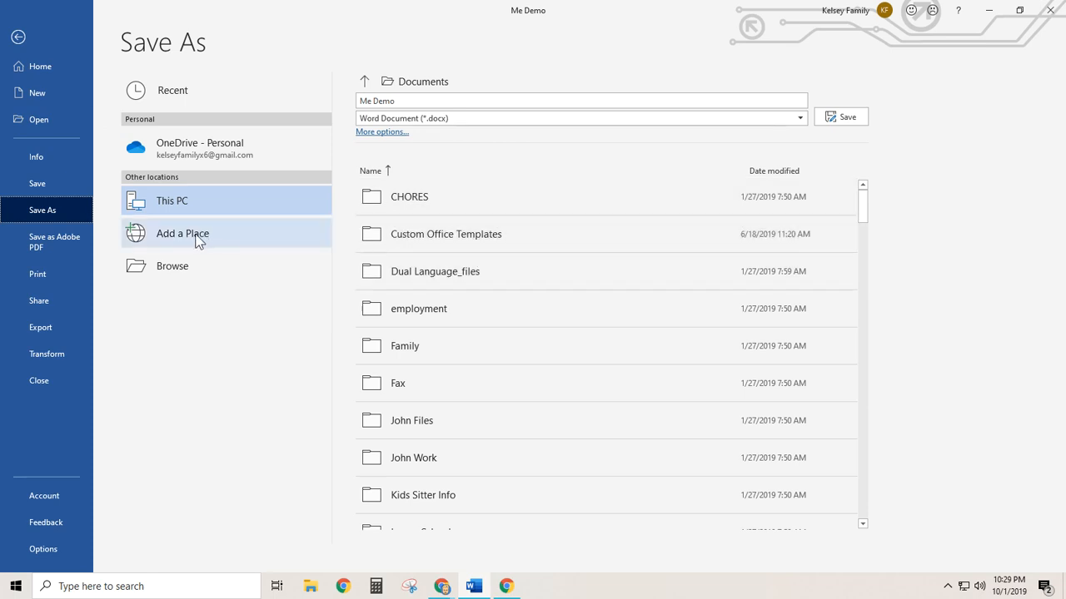
double_click(174, 208)
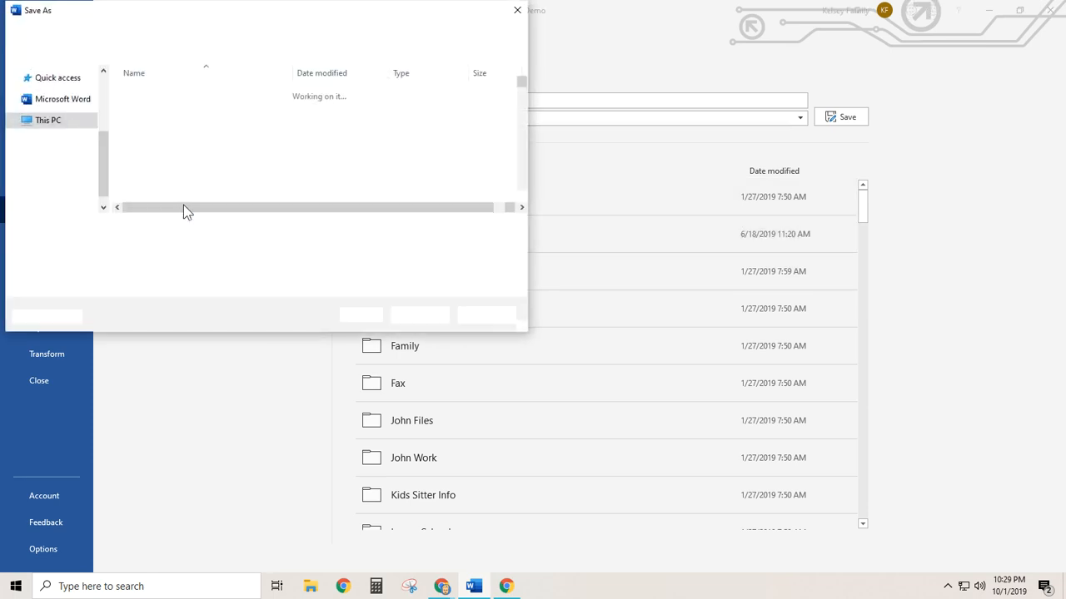
left_click_drag(103, 163, 105, 90)
left_click(65, 131)
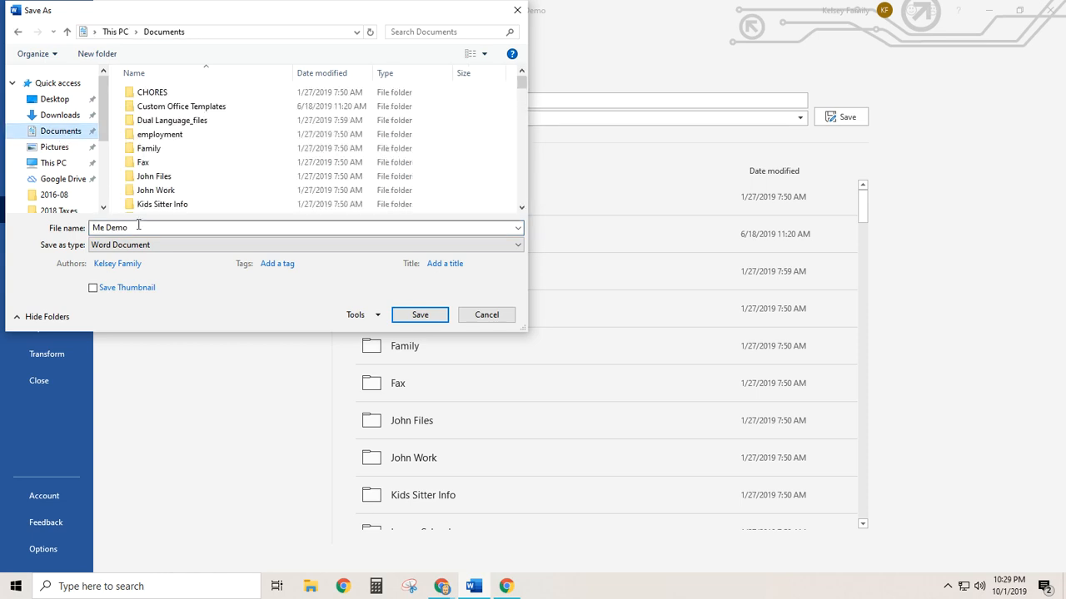
- Name the Word document with the owner's name before "Me Part 2" and save it
left_click(122, 227)
left_click_drag(108, 227, 244, 249)
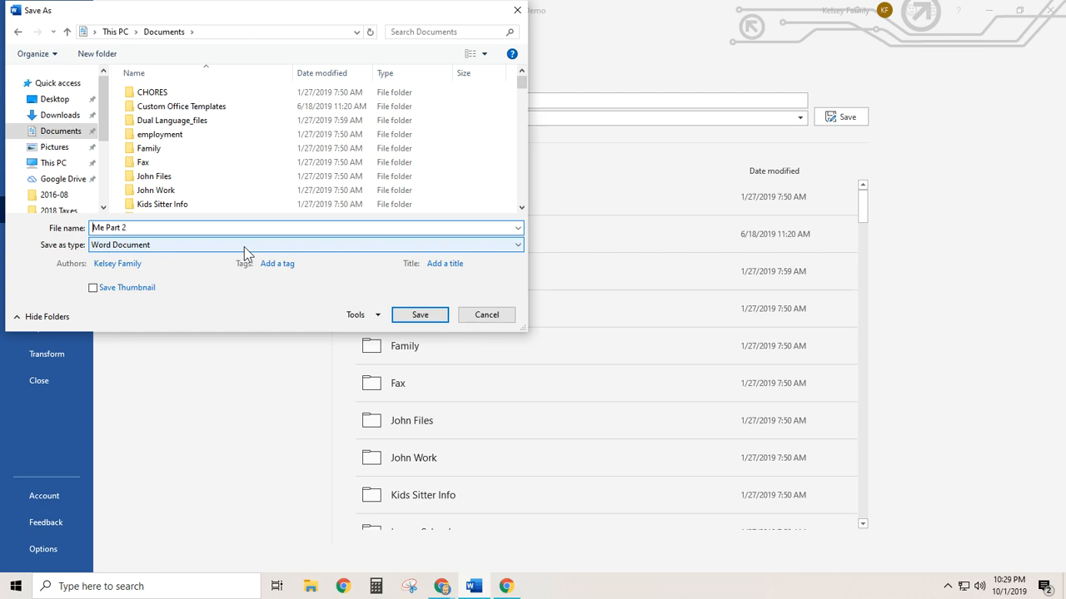
type("elsey")
left_click(424, 317)
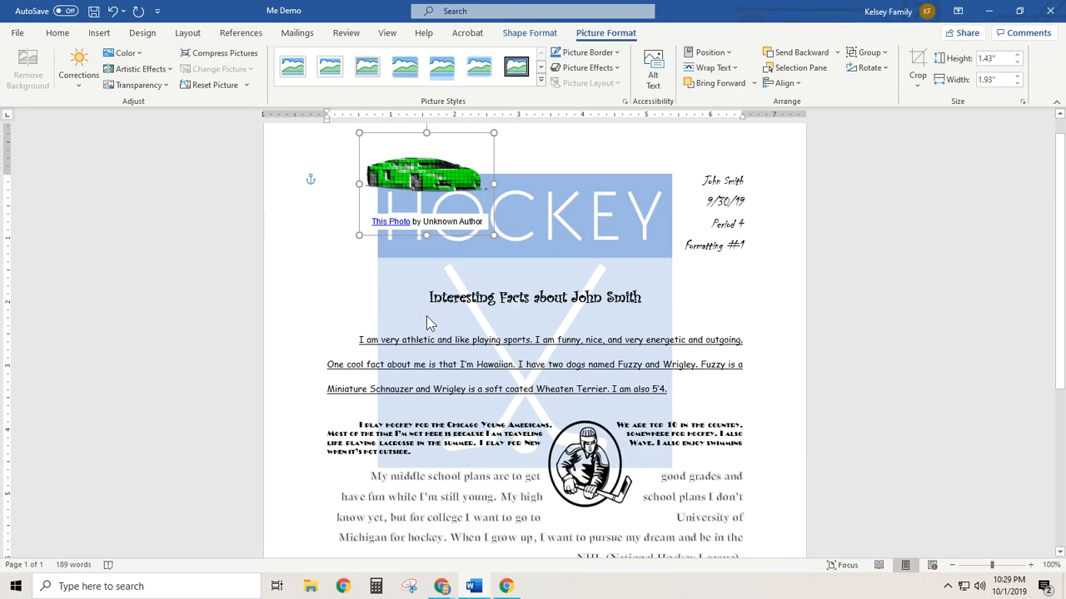